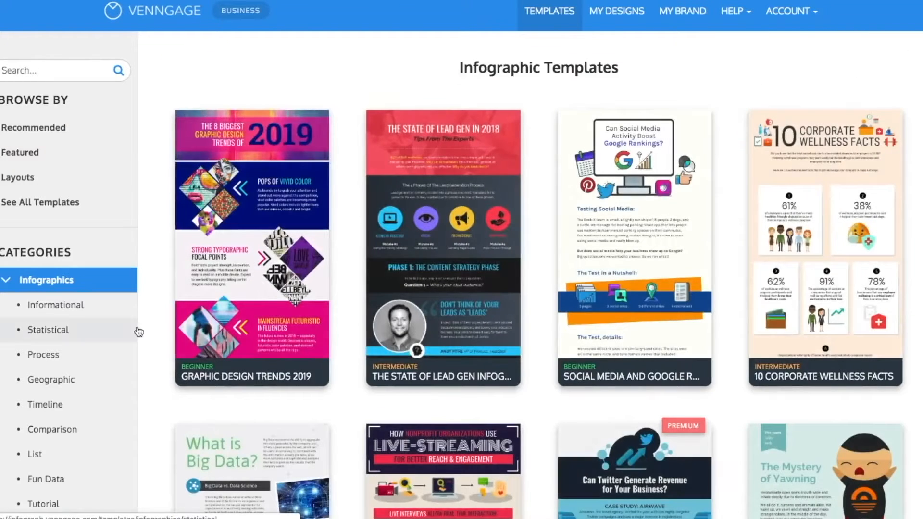
Start a new design from the Childhood Obesity Statistics template in the Statistical infographics category.
scroll(192, 341, down, 1)
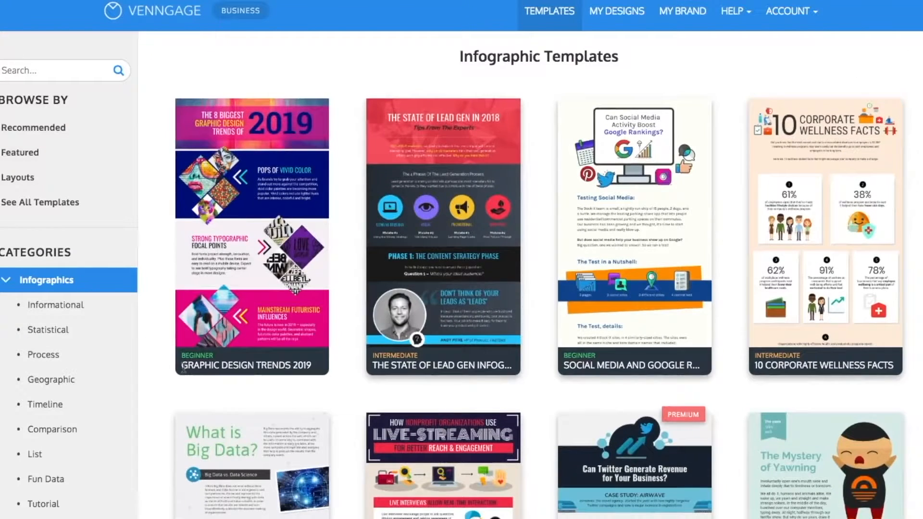
click(69, 340)
scroll(157, 381, down, 5)
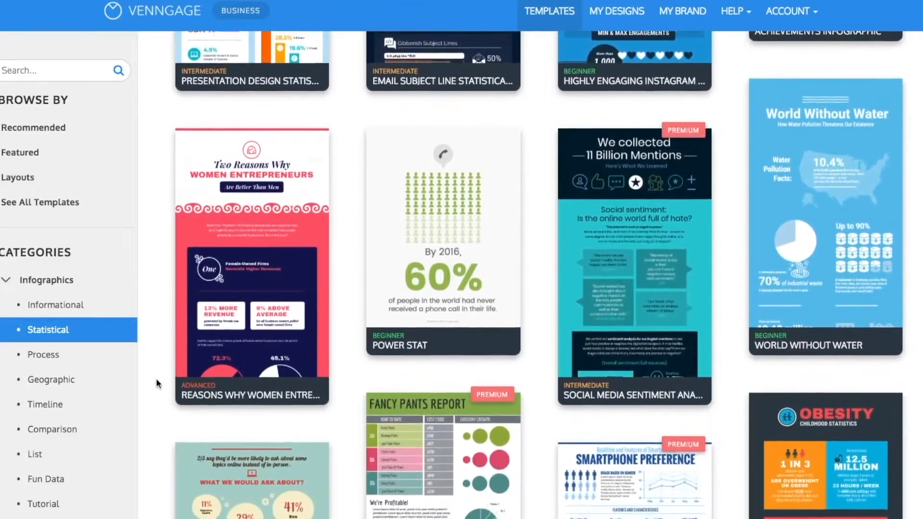
scroll(157, 383, down, 4)
scroll(157, 378, down, 1)
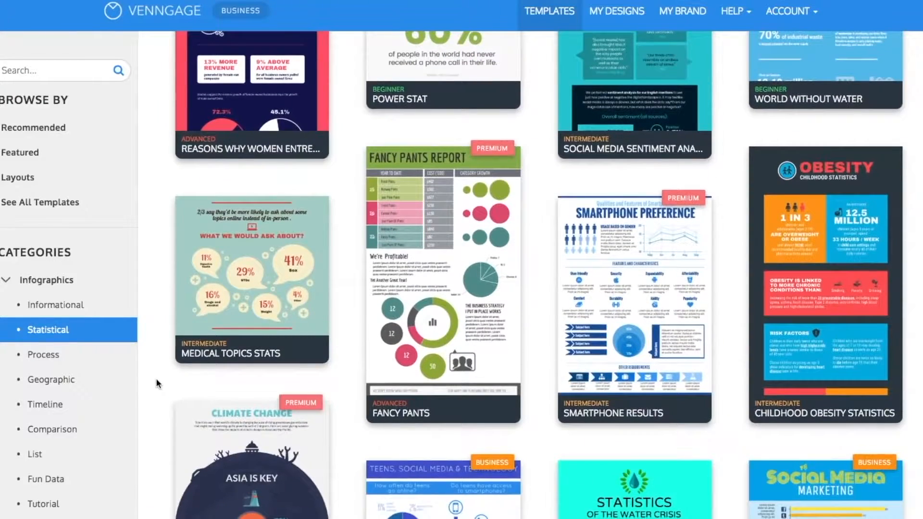
mouse_move(749, 282)
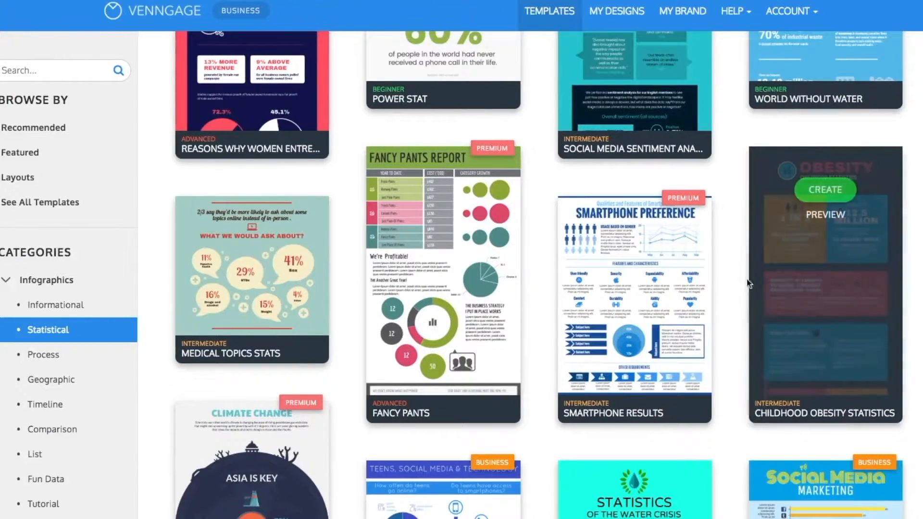
click(818, 190)
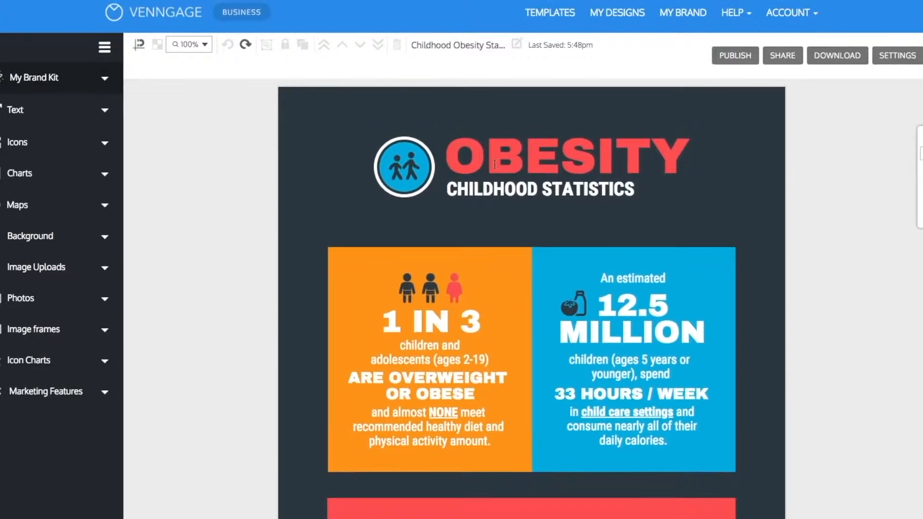
Replace the OBESITY title with "Fixing the Cat Overpopulation Problem In Canada" and set its font size to 35.
click(495, 162)
double_click(495, 162)
text(Fixing the Cat Overpopulation Problem In Canada)
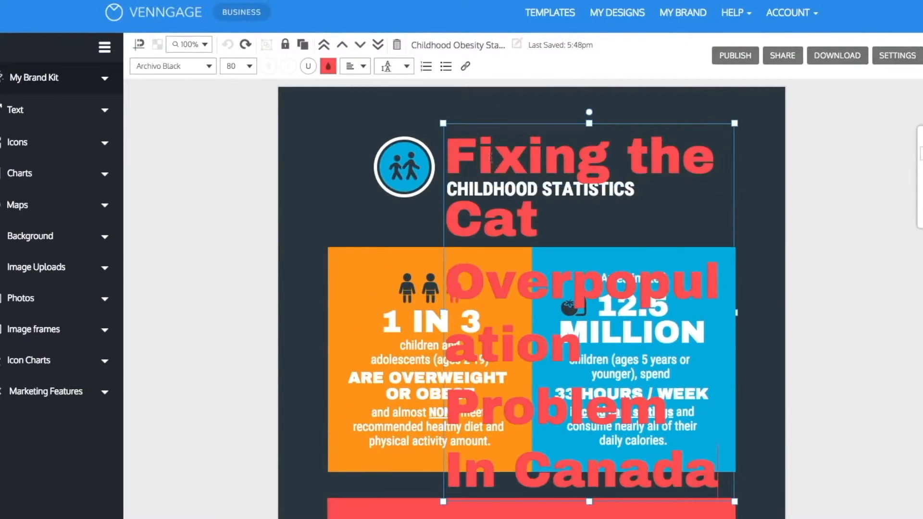
click(242, 67)
scroll(244, 104, up, 10)
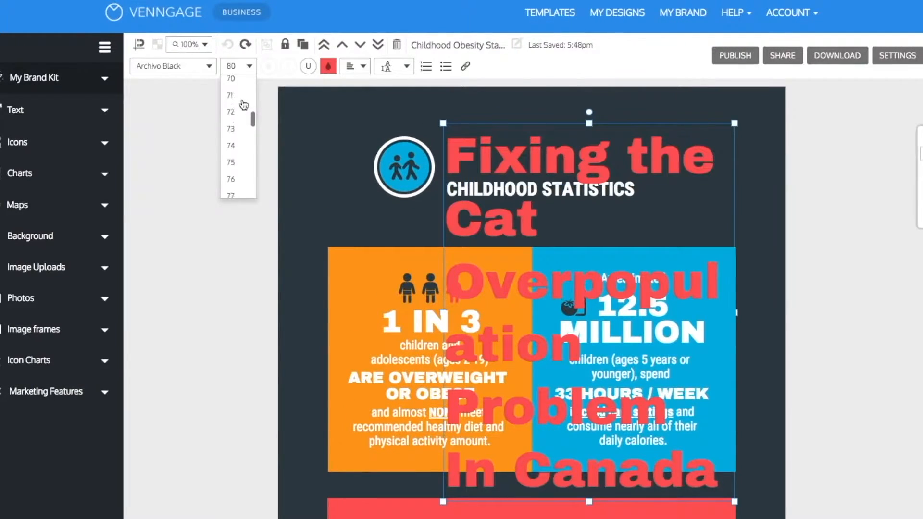
click(240, 105)
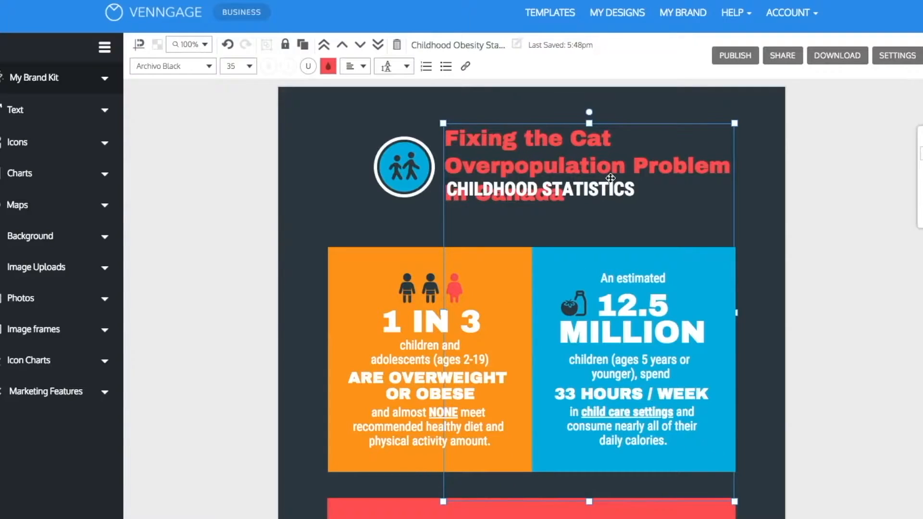
click(824, 232)
Move the CHILDHOOD STATISTICS subtitle below the title and break the title line before "Problem".
drag(611, 188, 610, 218)
click(619, 167)
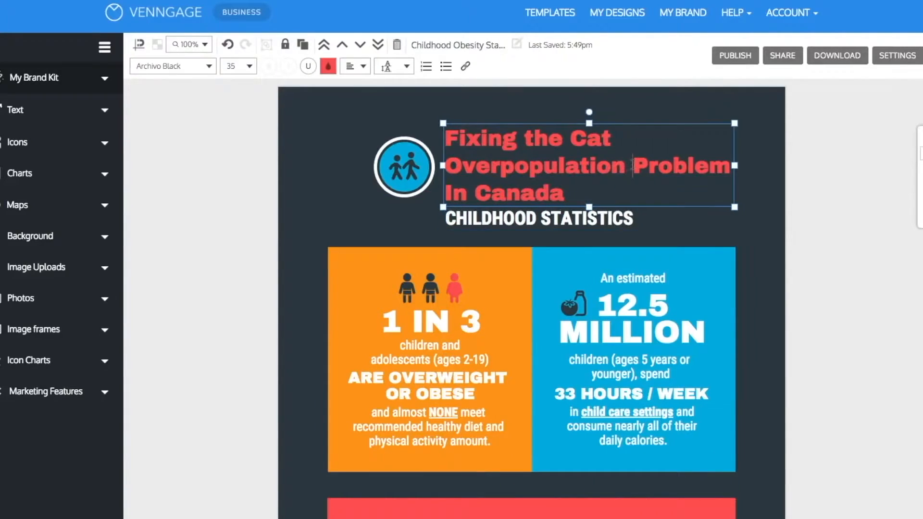
key(Return)
Replace the subtitle with "How can we reduce the number of cats who end up in shelters or worse, euthanized?" and reduce its font size.
double_click(524, 222)
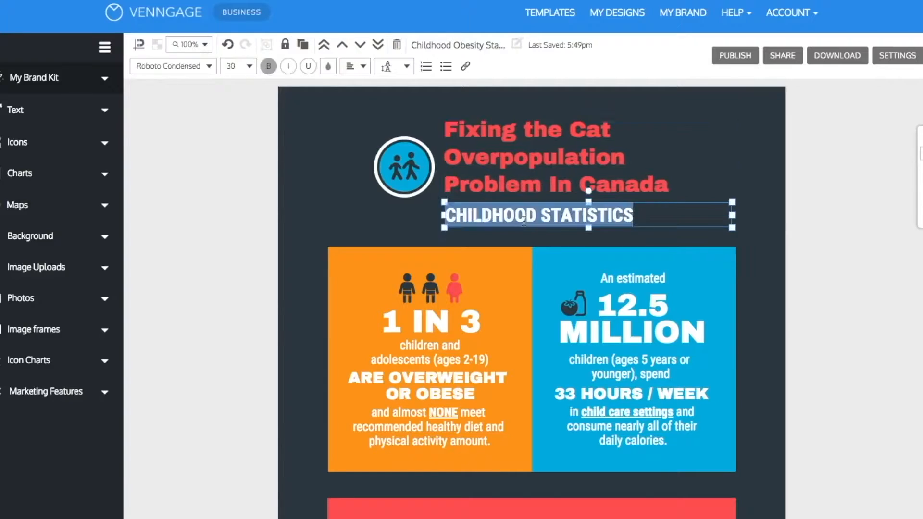
text(How can we reduce the number of cats who end up in shelters or worse, euthanized?)
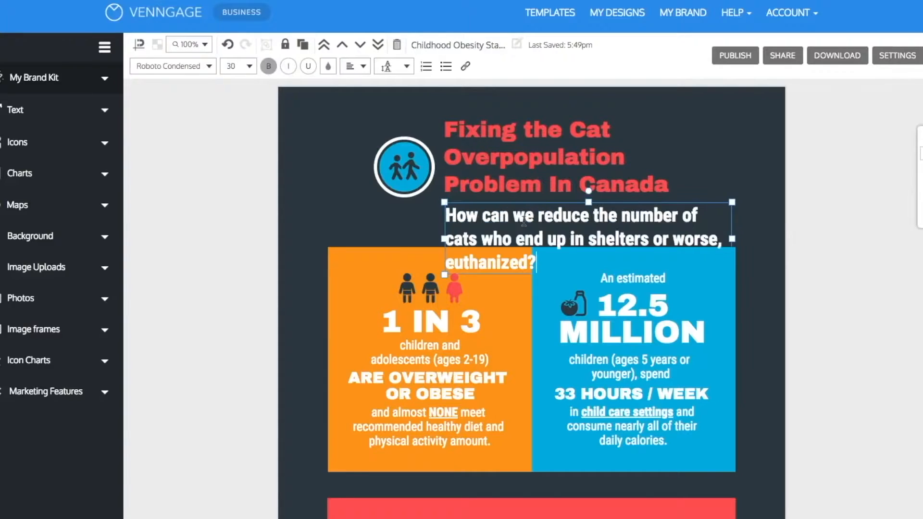
drag(541, 265, 440, 218)
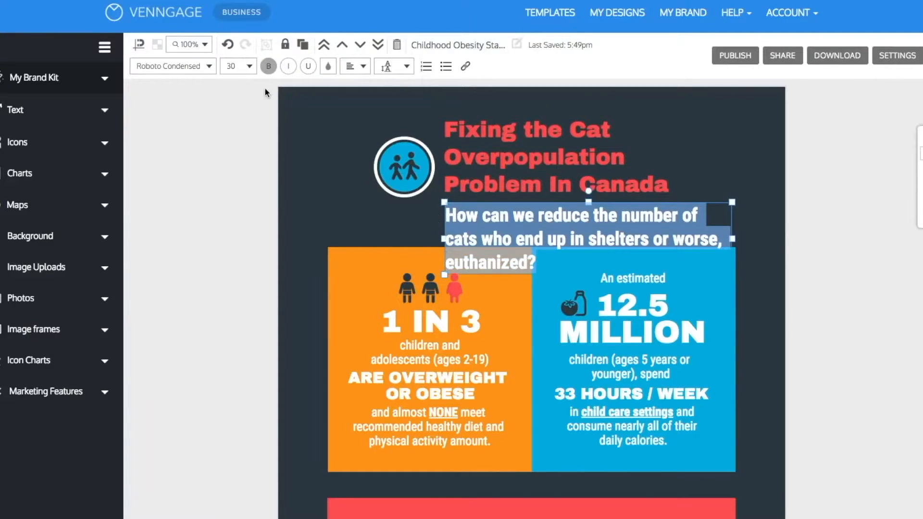
click(248, 72)
scroll(242, 106, down, 5)
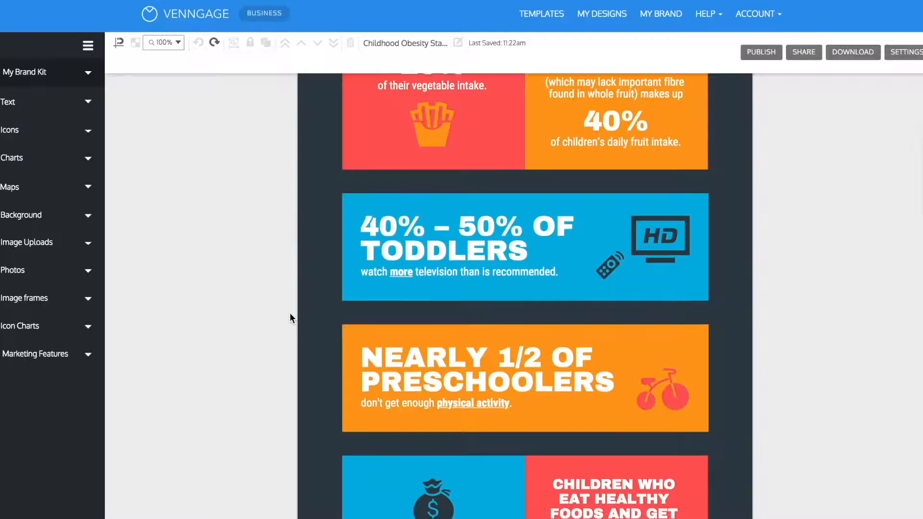
Unlock the blue and red background blocks in the last row of the infographic.
scroll(290, 319, down, 5)
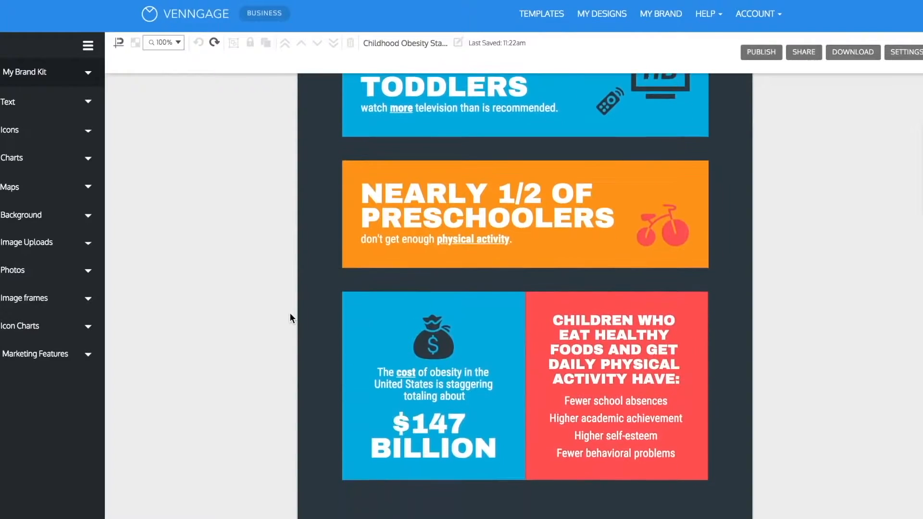
scroll(289, 317, up, 10)
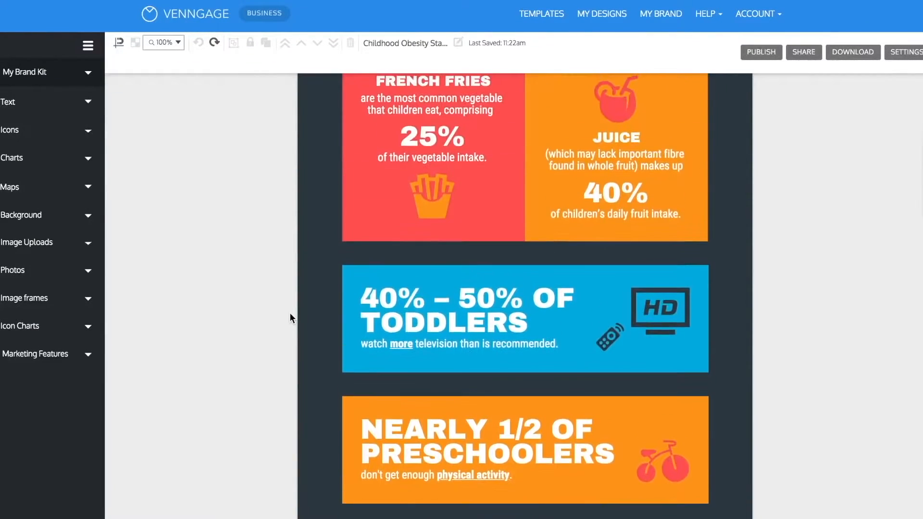
scroll(290, 318, down, 10)
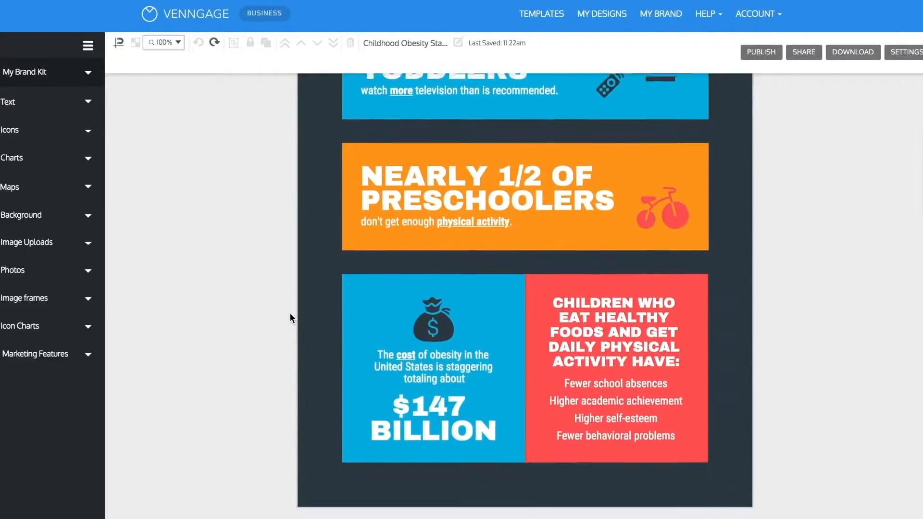
scroll(291, 318, down, 1)
click(512, 445)
click(248, 46)
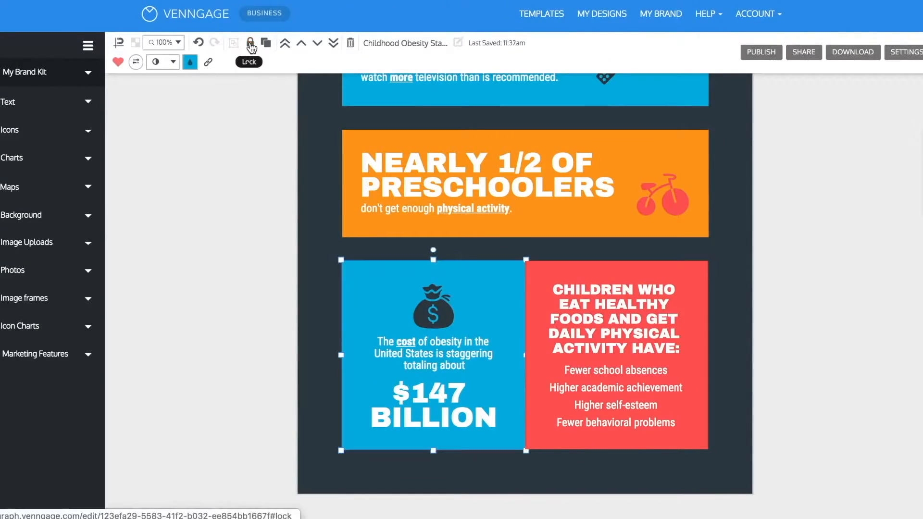
click(551, 275)
click(250, 44)
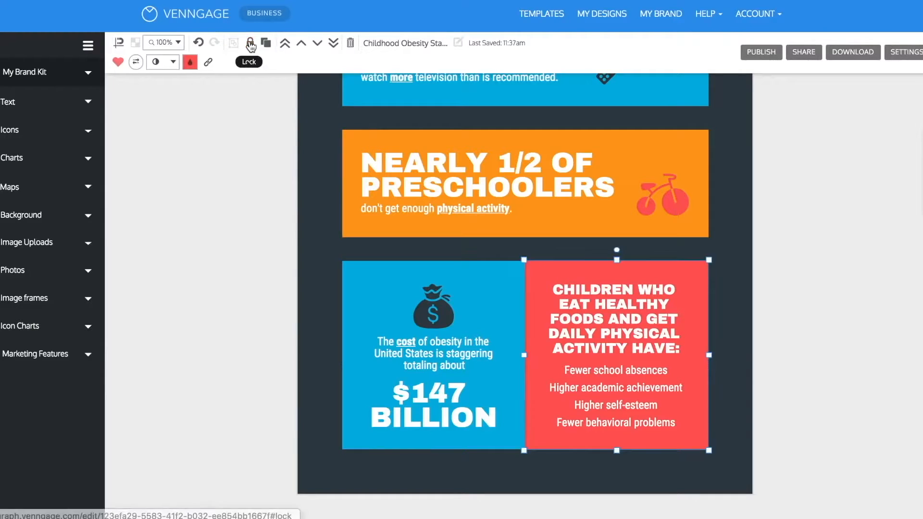
Delete all the text and the money bag icon lying on the last row's blue and red blocks.
click(310, 436)
drag(319, 462, 732, 256)
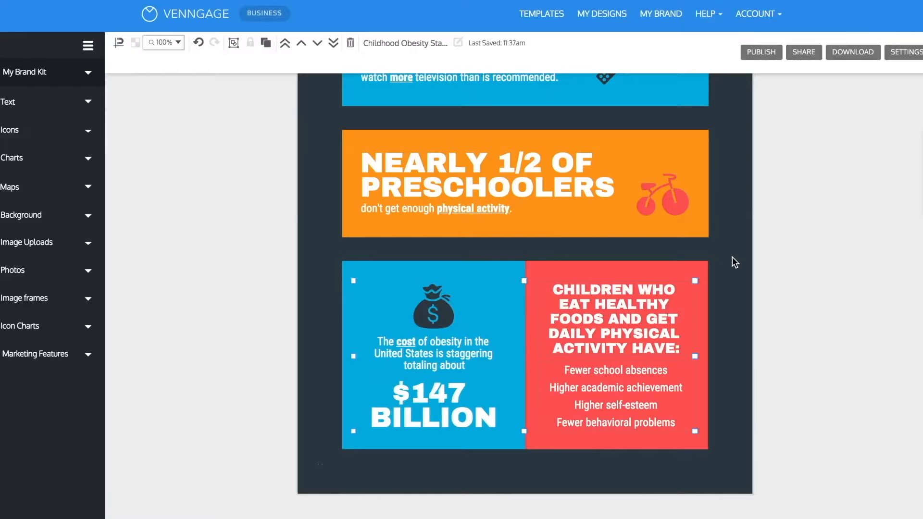
key(Delete)
Delete the empty red and blue blocks in the last row and adjust the custom page height in the design settings.
click(631, 338)
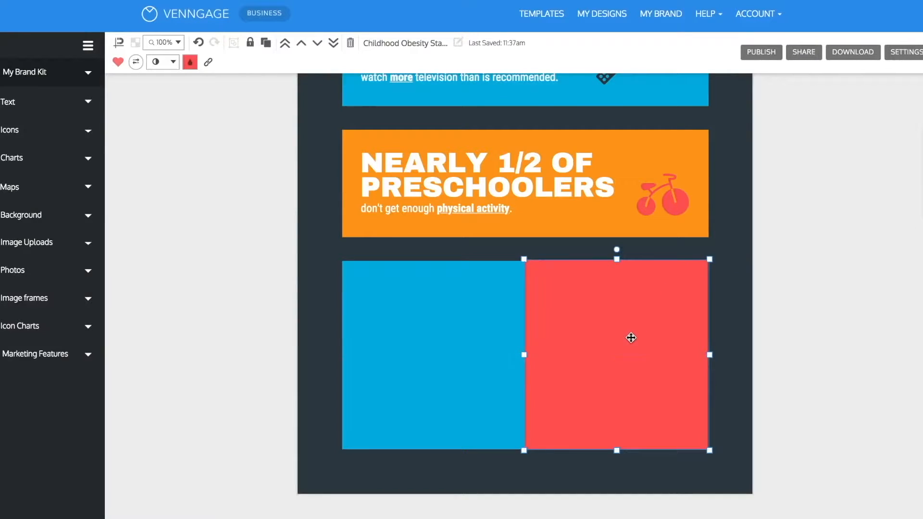
click(351, 43)
click(404, 315)
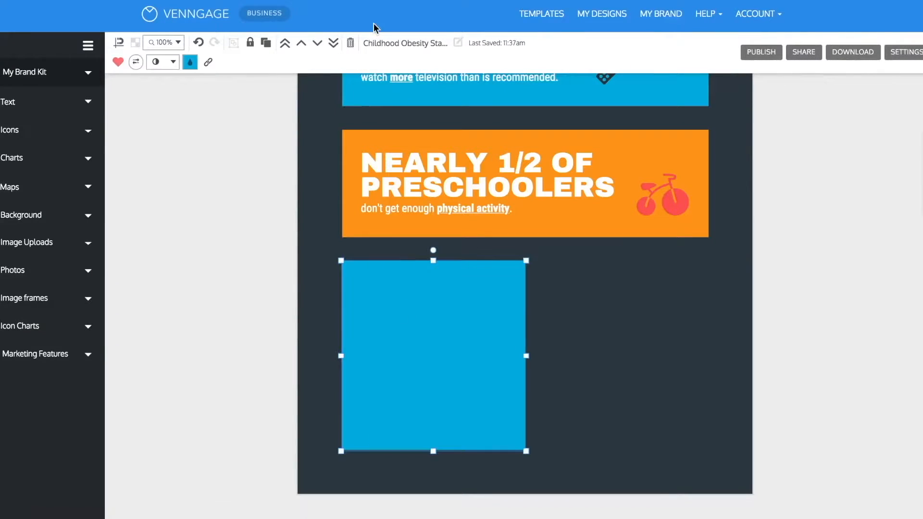
click(353, 45)
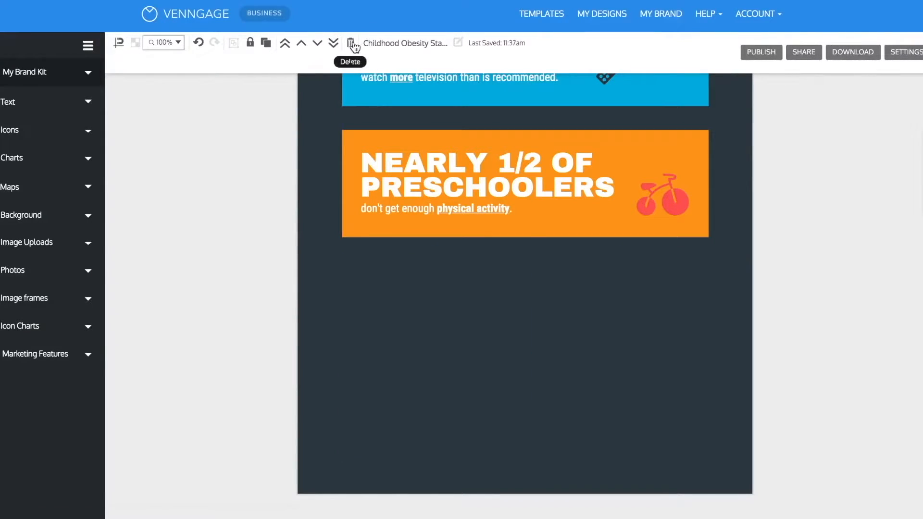
click(909, 53)
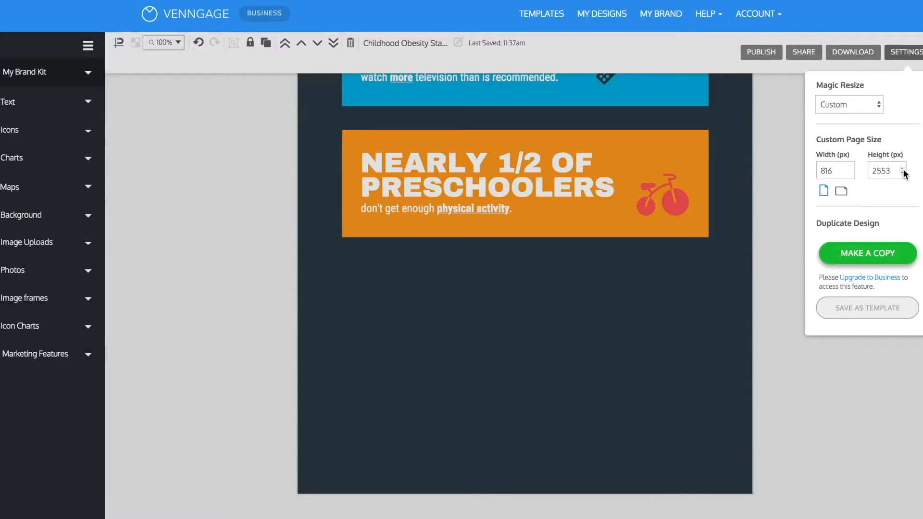
drag(902, 174, 903, 174)
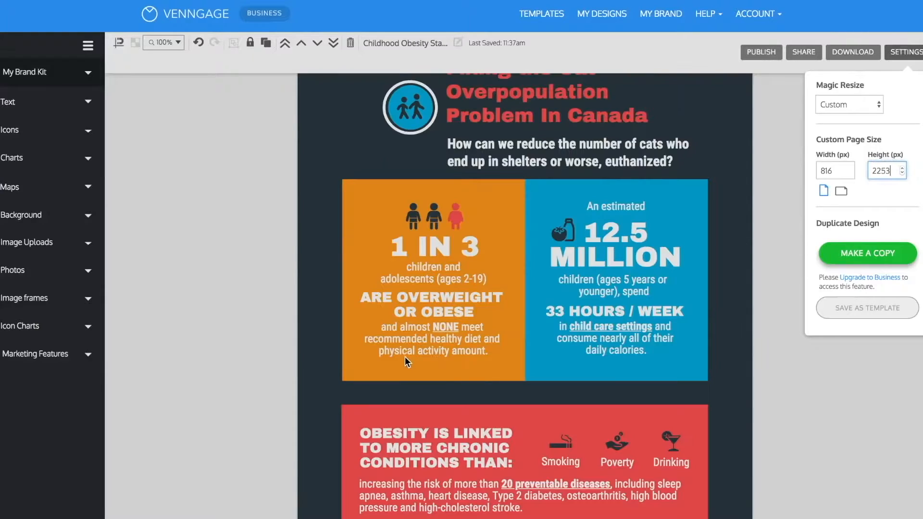
Delete the healthy diet sentence and the "ARE OVERWEIGHT OR OBESE" text from the orange block below the title.
click(406, 359)
double_click(427, 333)
double_click(429, 271)
double_click(428, 339)
click(352, 45)
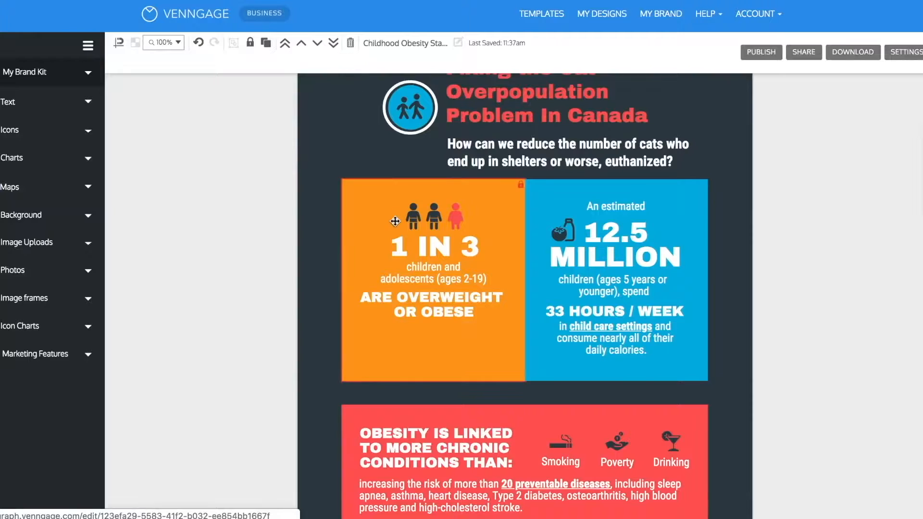
double_click(424, 304)
click(350, 43)
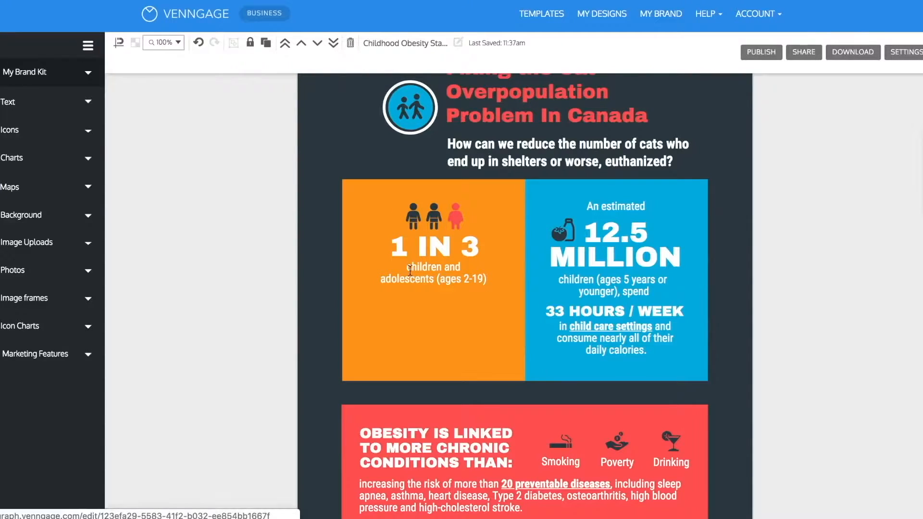
Change "1 IN 3" to "64%" and the text beneath it to "of animal care organizations believe there is a cat overpopulation problem.".
double_click(425, 242)
text(64)
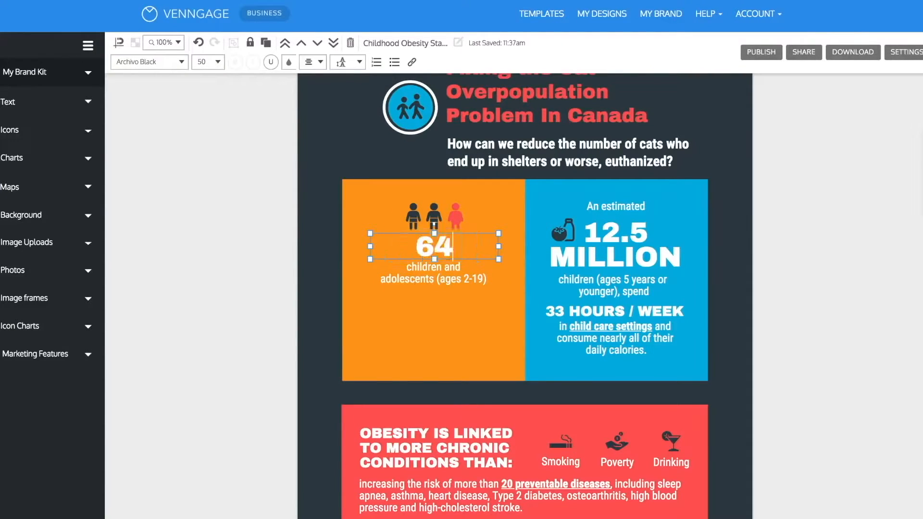
text(%)
double_click(433, 272)
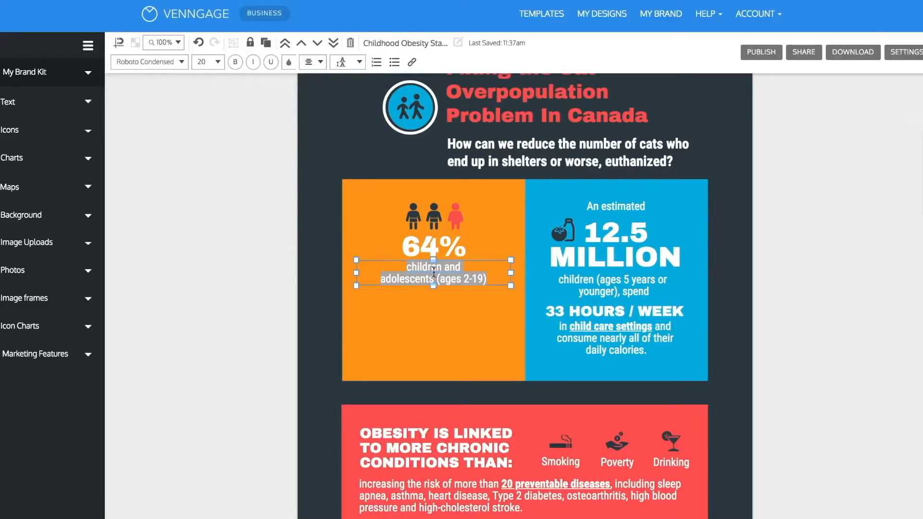
text(of animal care organizations believe there is a cat overpopulation problem.)
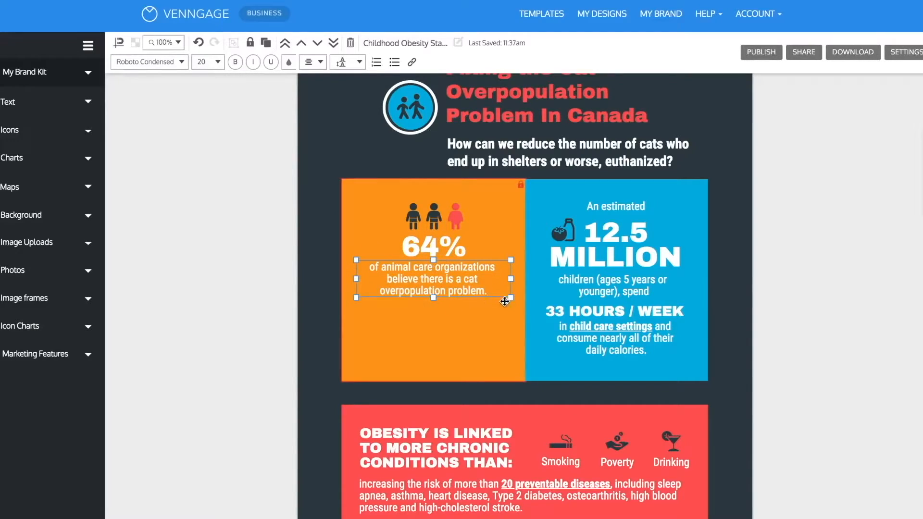
Set the font size of the text under 64% in the orange block to 25.
drag(500, 295, 357, 256)
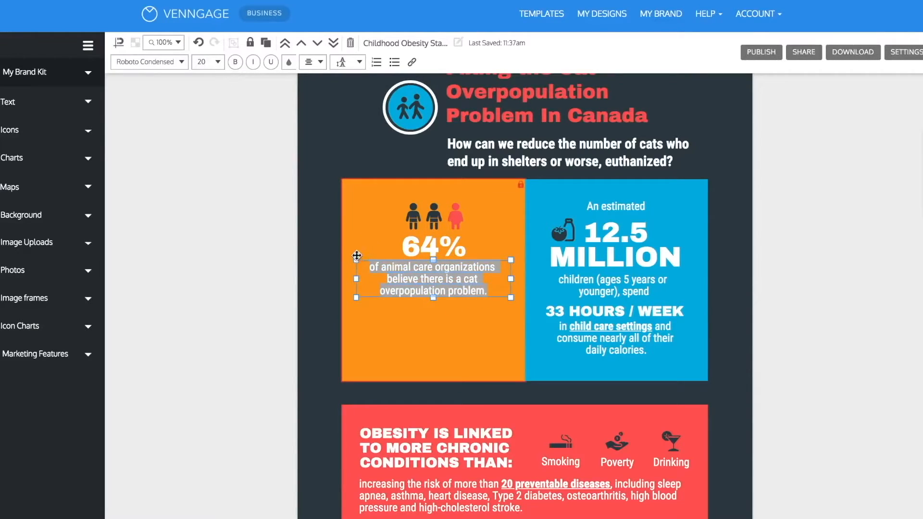
click(218, 62)
click(206, 151)
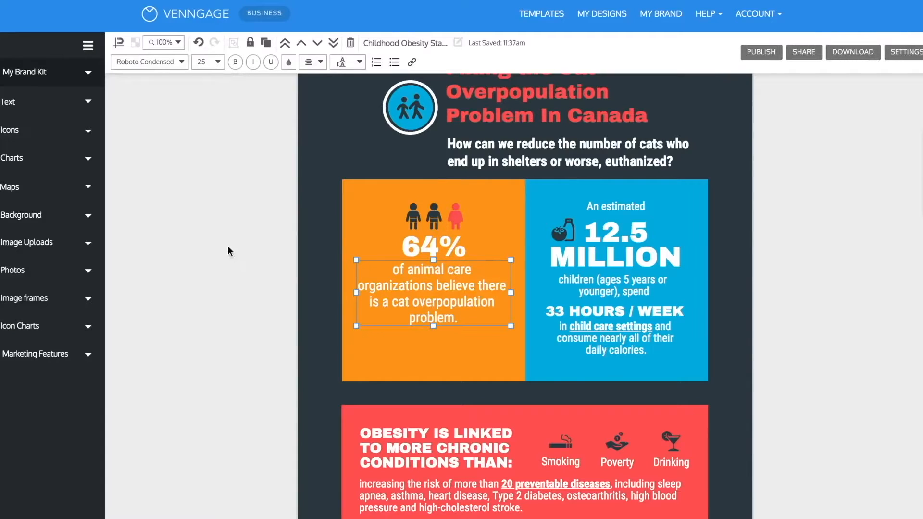
click(260, 329)
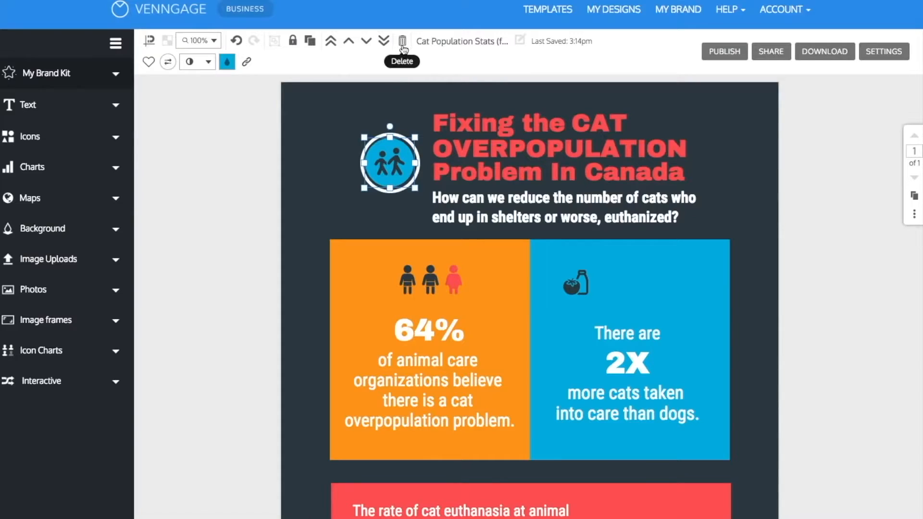
Replace the round badge beside the title with a mono-style globe icon found by searching the icons for "world".
click(402, 41)
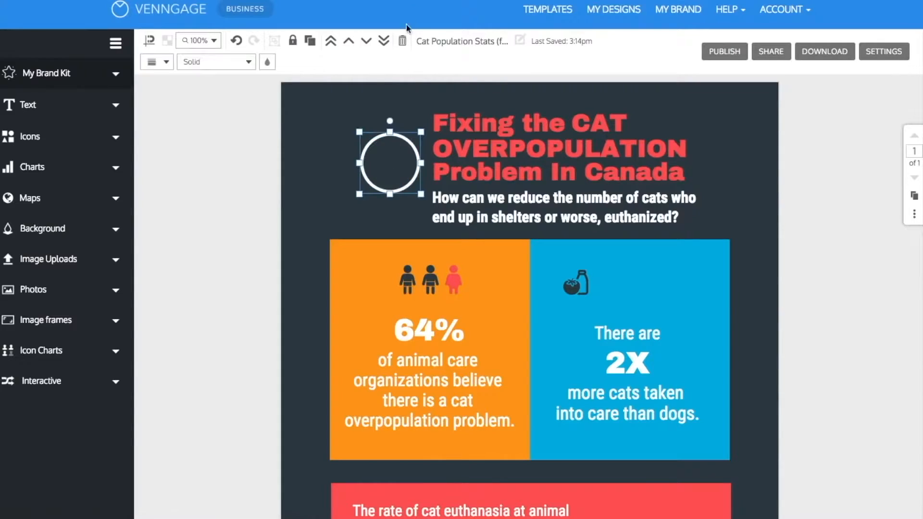
click(402, 41)
click(30, 136)
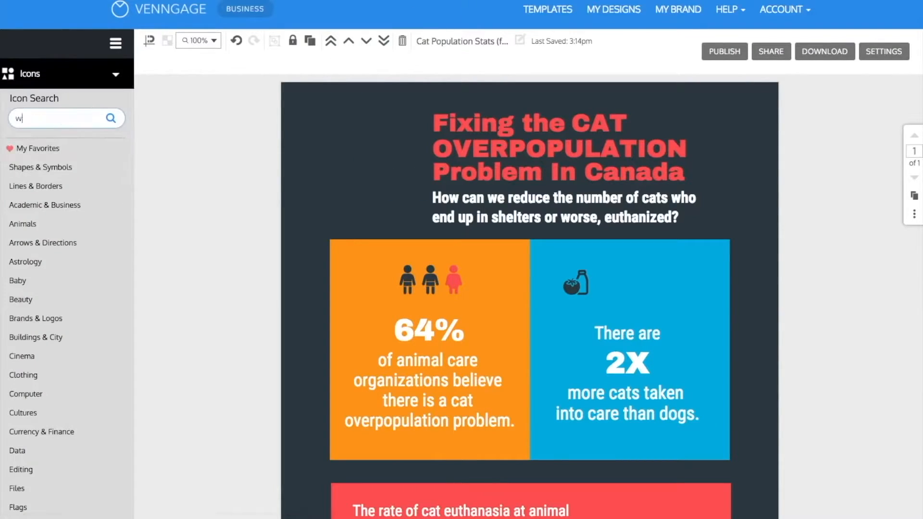
text(world)
key(Return)
click(105, 163)
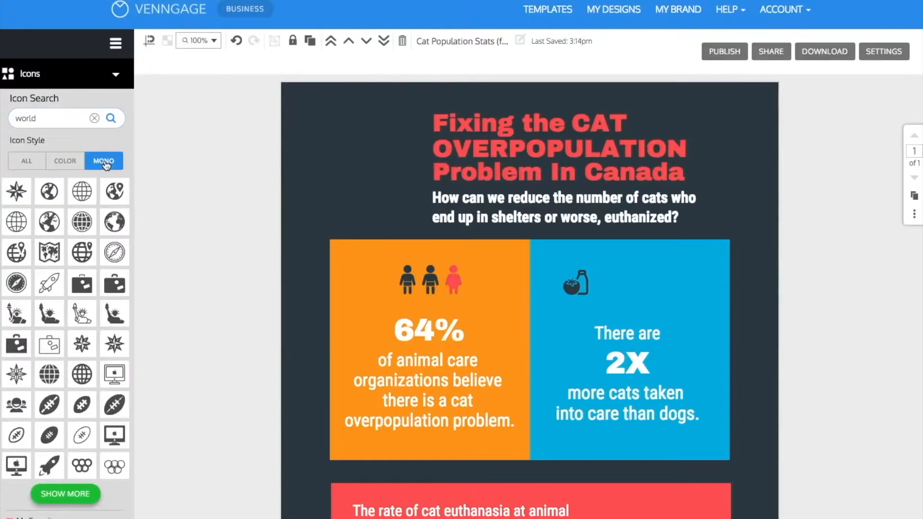
drag(50, 193, 420, 191)
Search the icons for "cat", place the mono-style standing cat over the lower edge of the globe and color it white.
click(94, 118)
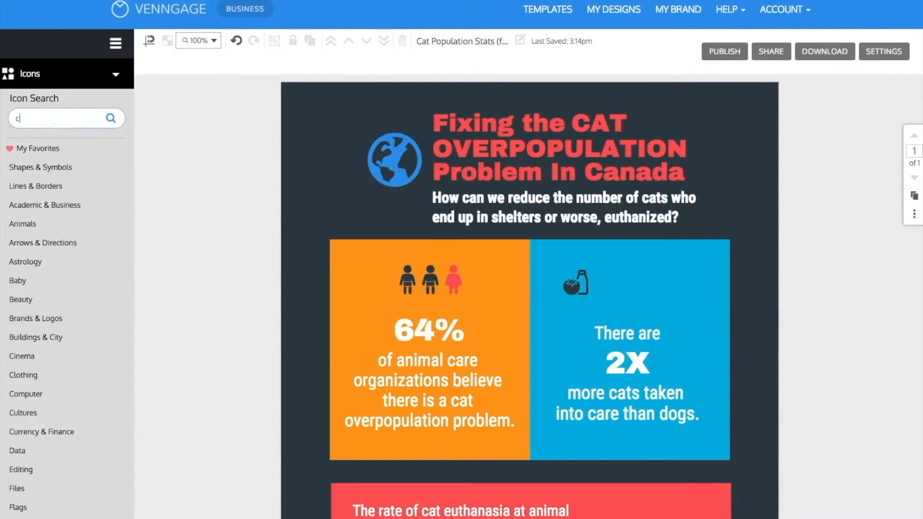
text(cat)
key(Return)
click(106, 162)
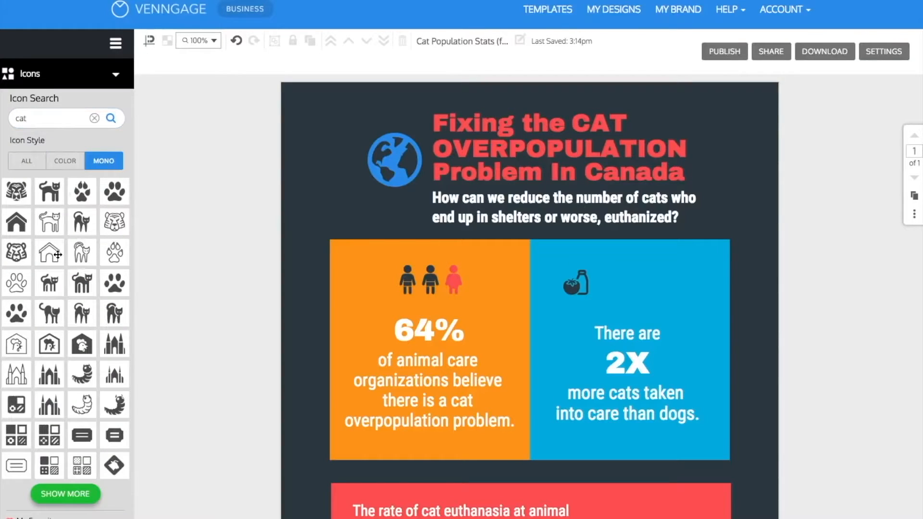
drag(54, 196, 370, 190)
click(227, 63)
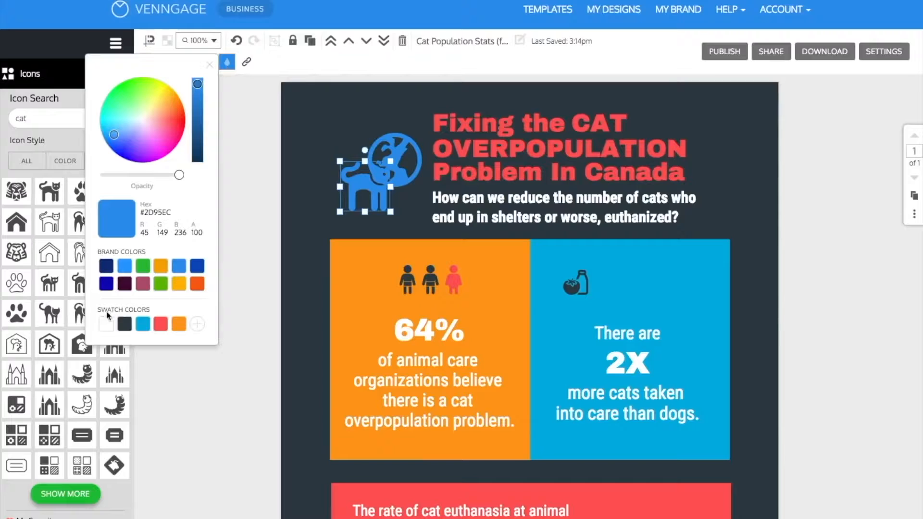
click(106, 325)
click(216, 252)
Delete the three person icons above 64% in the orange block.
scroll(216, 252, down, 3)
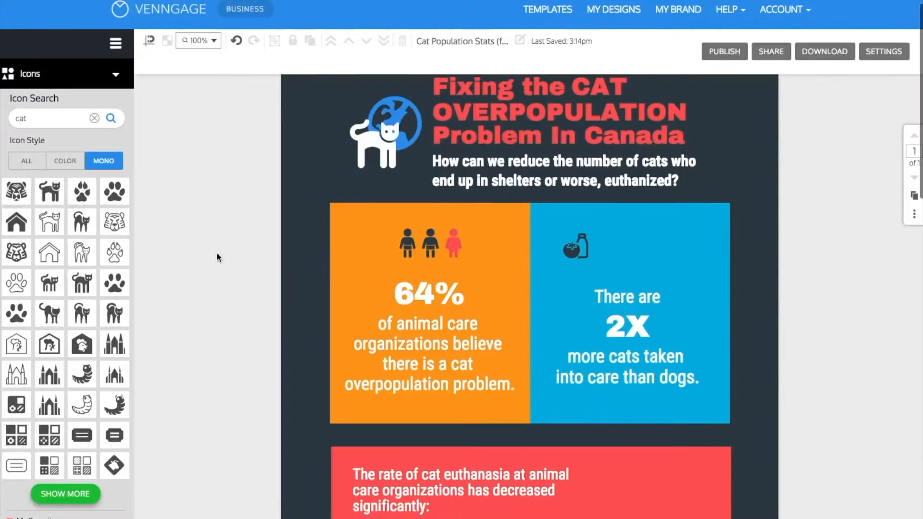
click(418, 218)
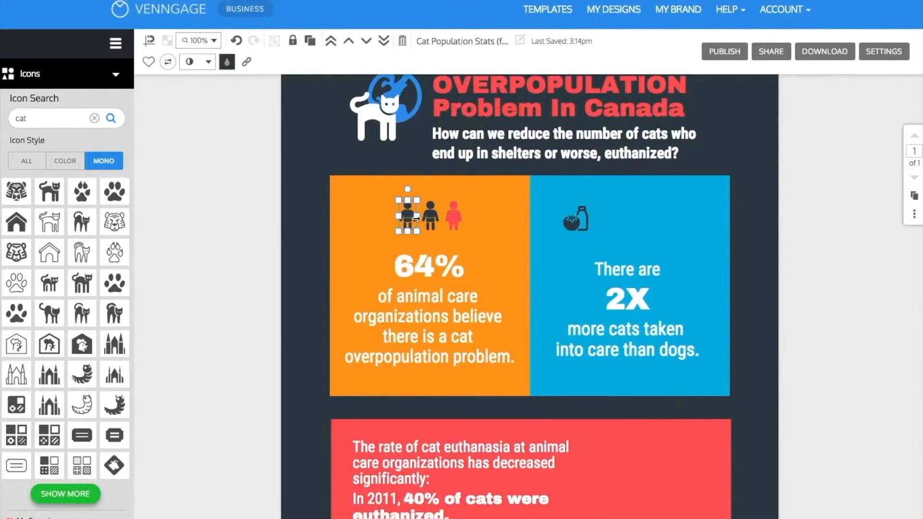
click(402, 41)
click(429, 206)
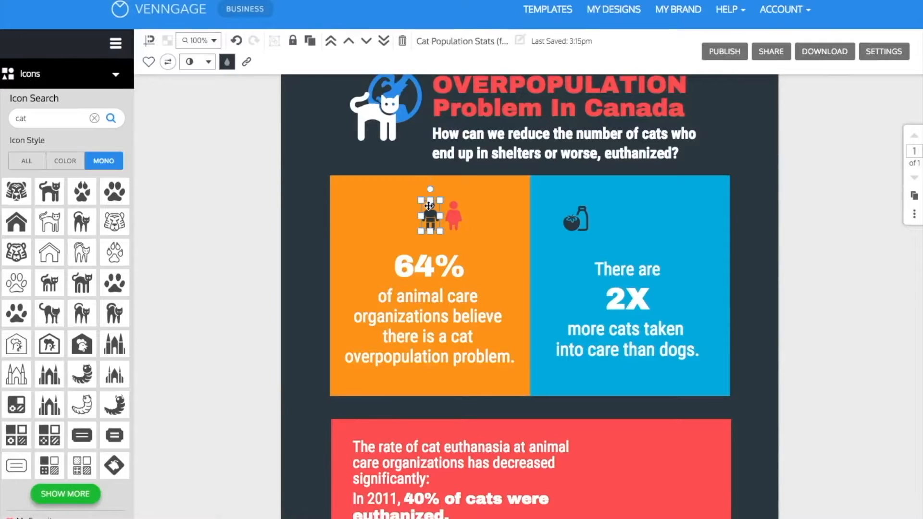
click(402, 41)
click(453, 210)
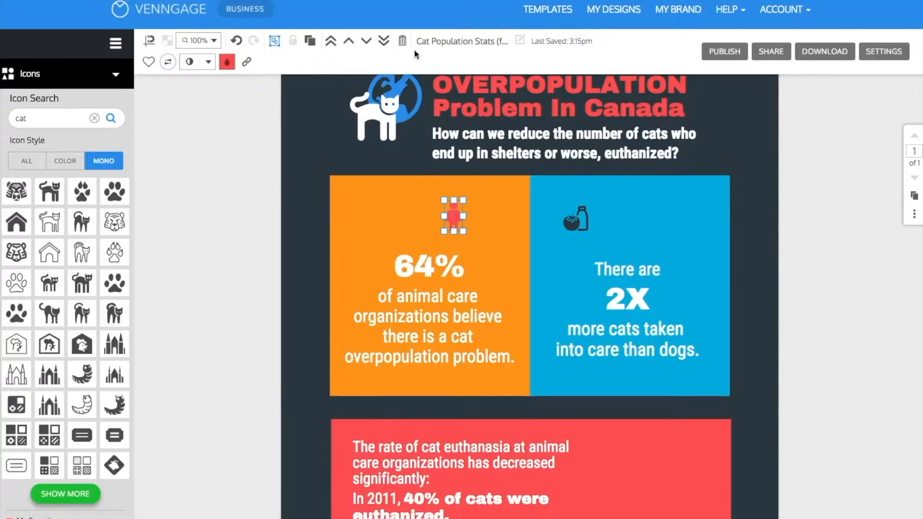
click(402, 41)
Search the icon charts for "cat" and add the standing cat icon chart over the orange block.
click(94, 118)
click(76, 83)
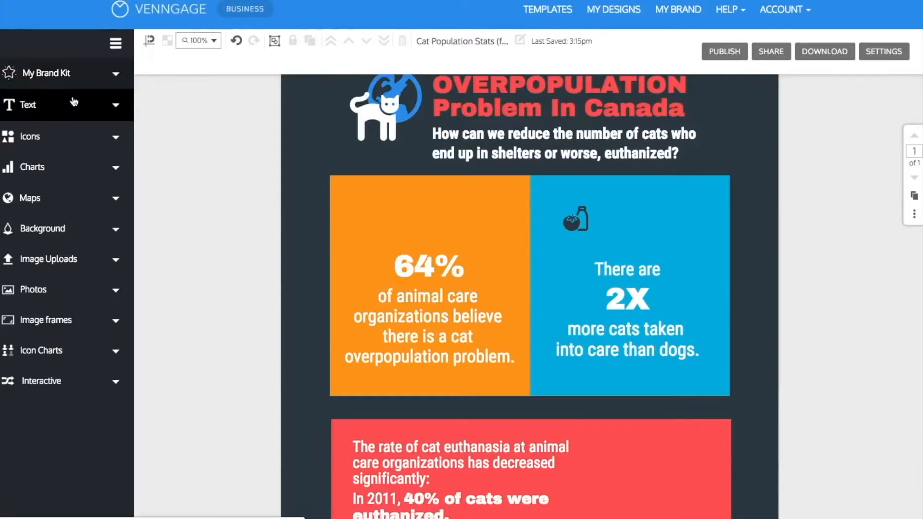
click(57, 351)
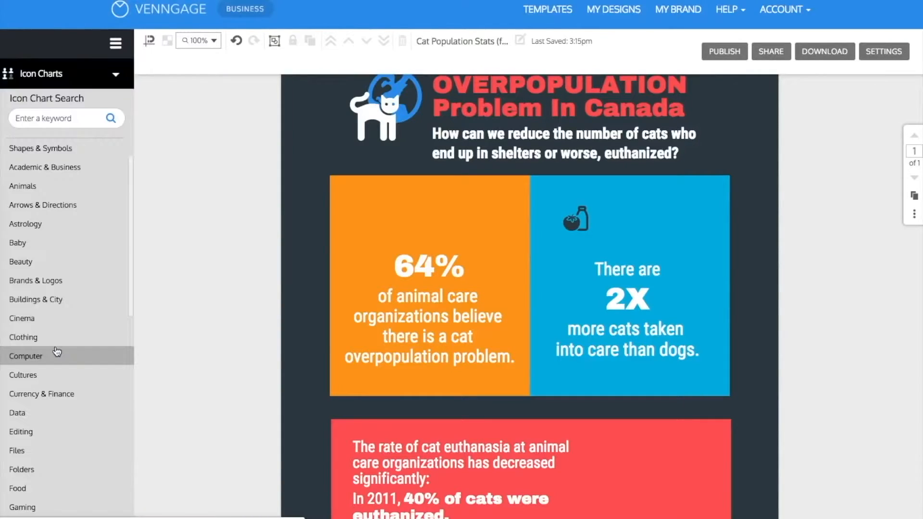
click(59, 124)
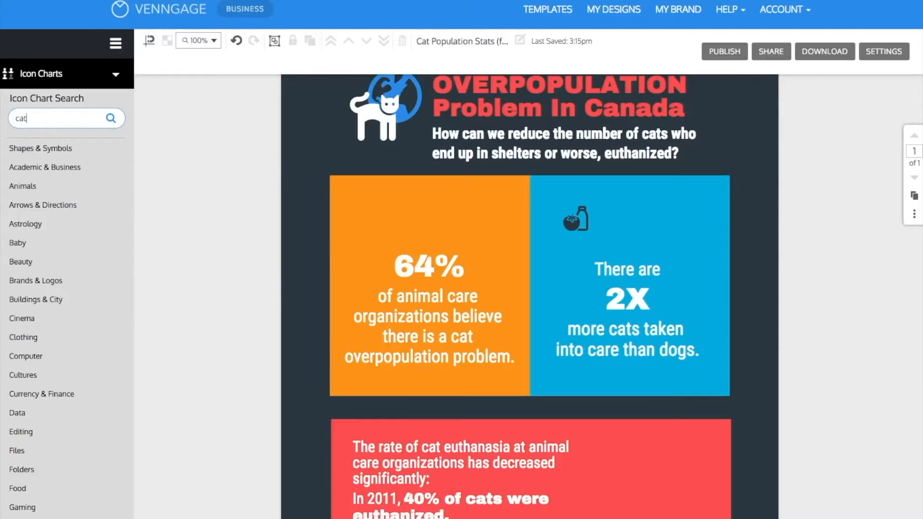
text(cat)
key(Return)
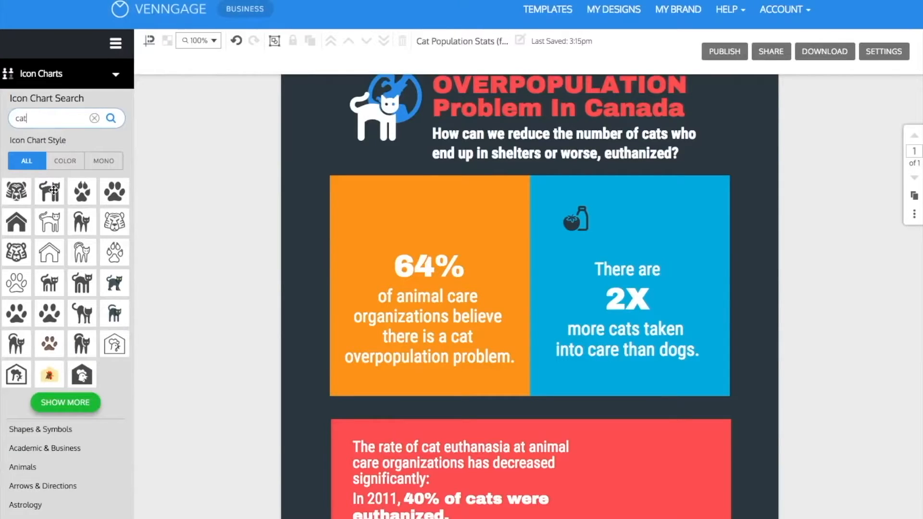
drag(54, 190, 411, 203)
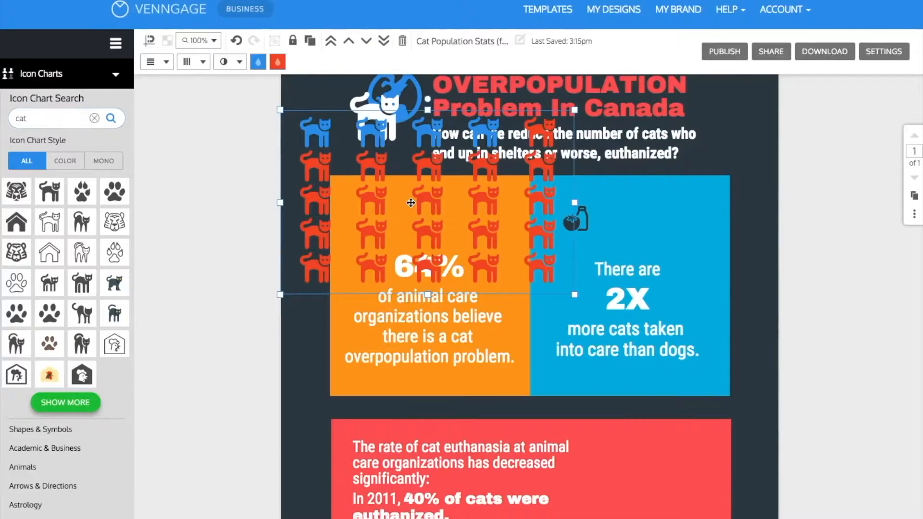
Set the cat icon chart to 2 rows and 4 columns and shrink it to fit above 64%.
click(166, 63)
scroll(161, 95, up, 3)
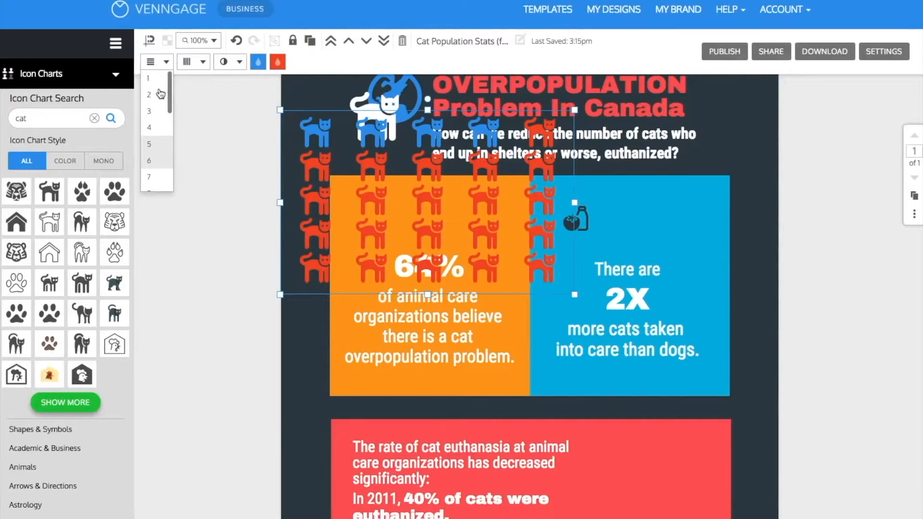
click(161, 94)
click(202, 63)
scroll(193, 111, up, 3)
click(192, 127)
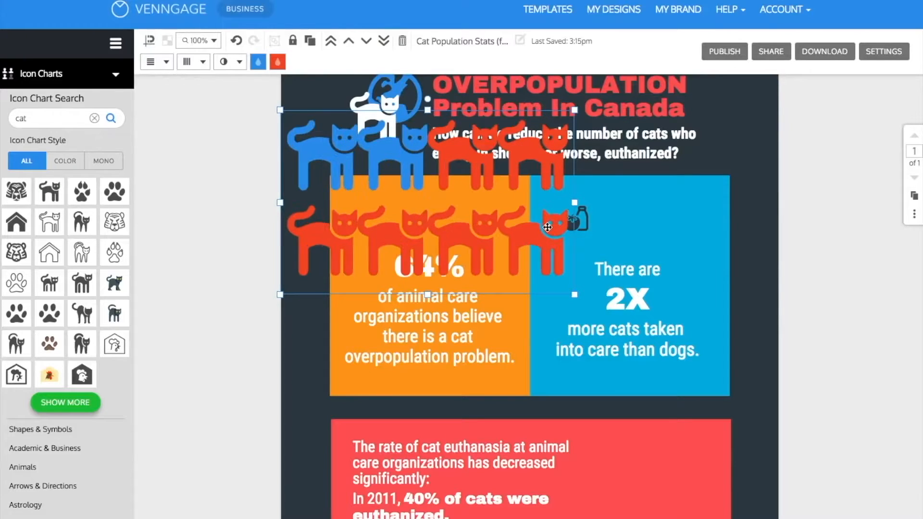
drag(575, 295, 447, 214)
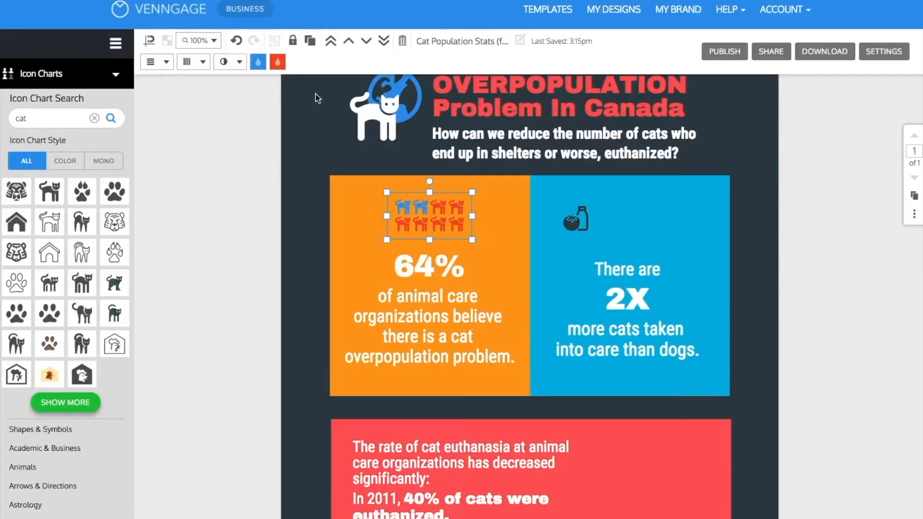
Raise the cat icon chart's fill to cover all eight cats and set its first color to dark slate #303E48.
click(231, 61)
scroll(227, 180, down, 5)
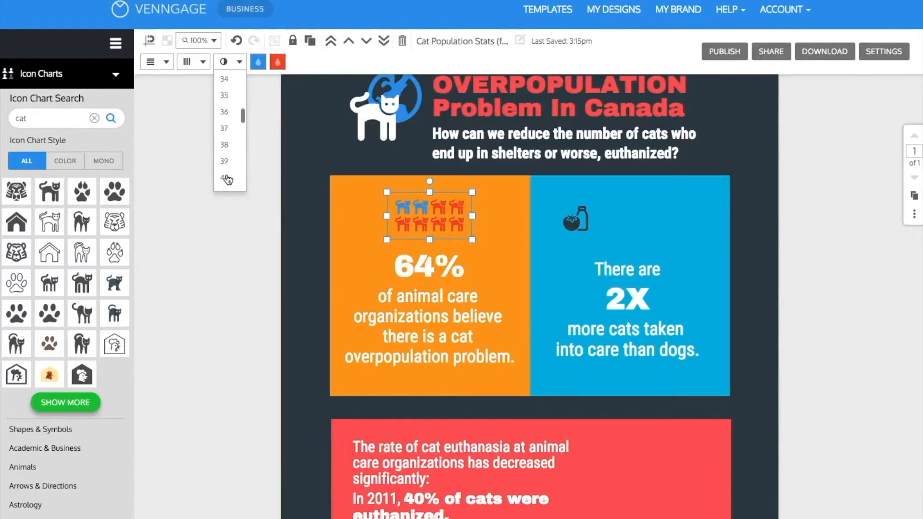
click(227, 182)
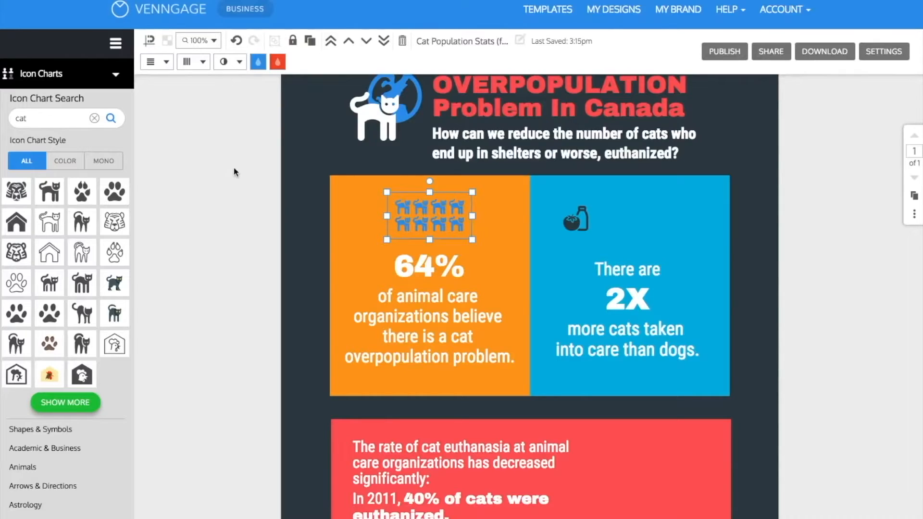
click(257, 66)
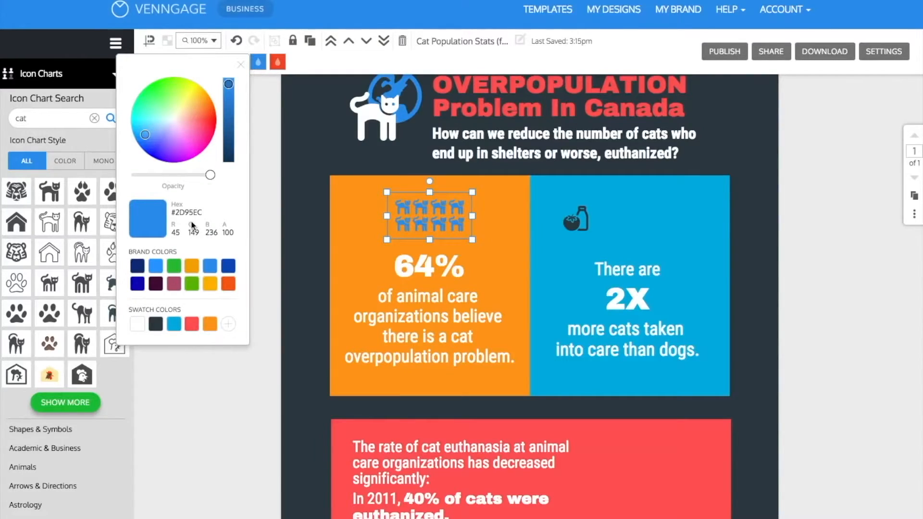
click(155, 324)
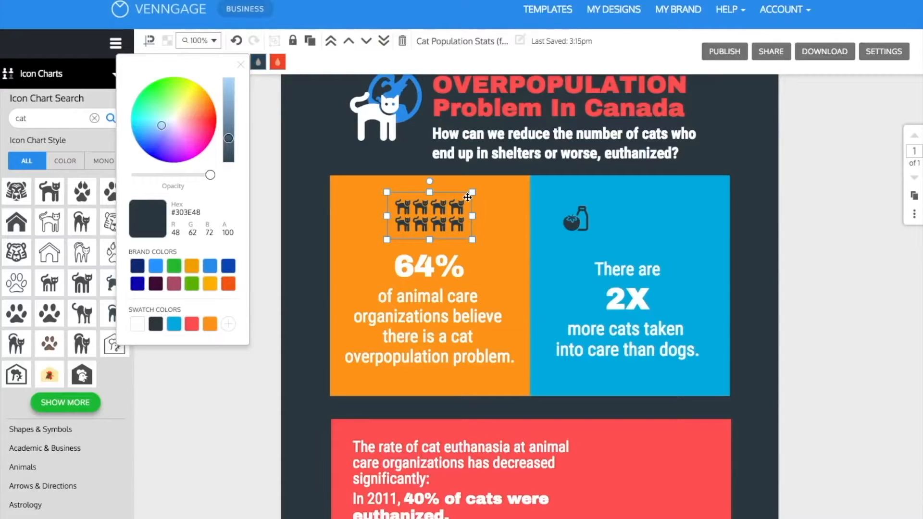
Enlarge the cat icon chart slightly and center it above 64% in the orange block.
click(474, 244)
click(459, 224)
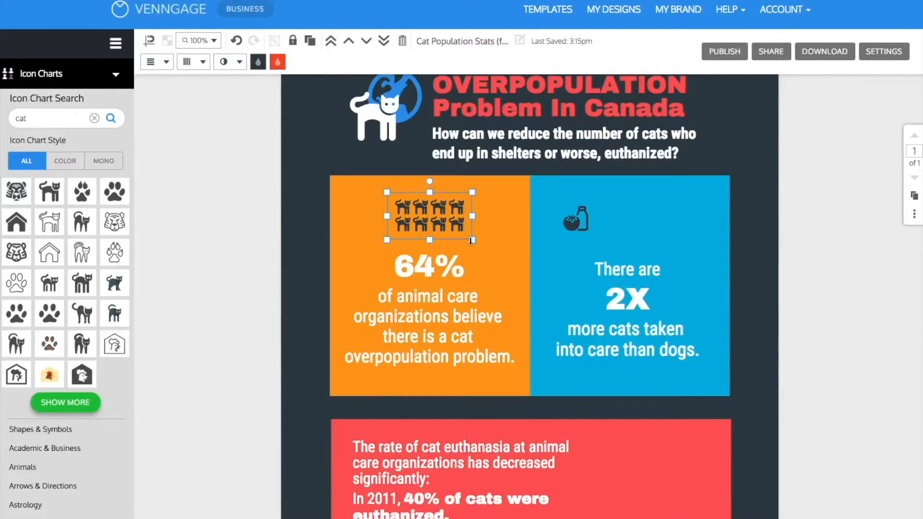
drag(475, 243, 450, 232)
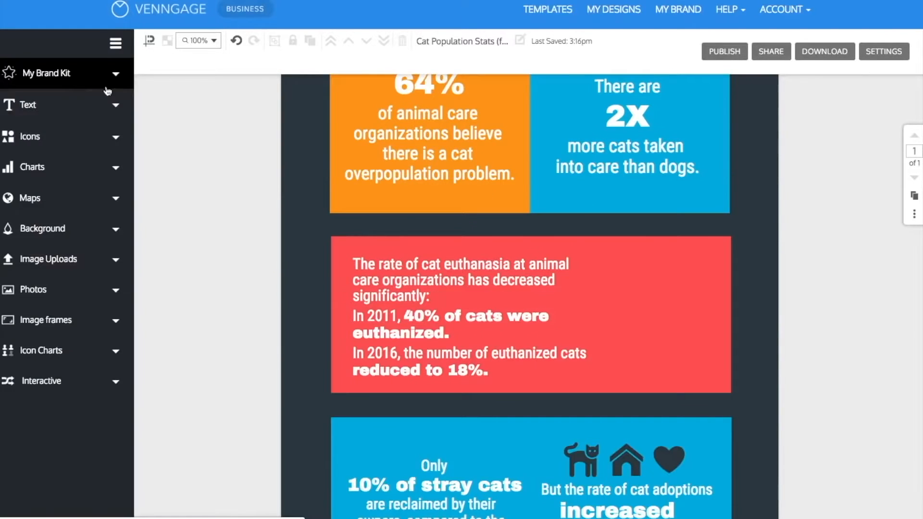
Add a line chart to the red block and shrink it to fit beside the cat euthanasia text.
click(61, 169)
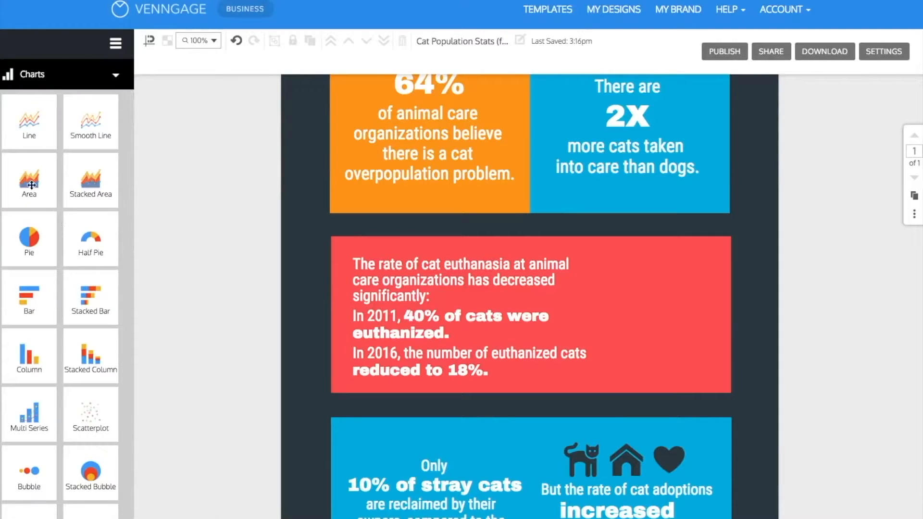
drag(25, 132, 605, 320)
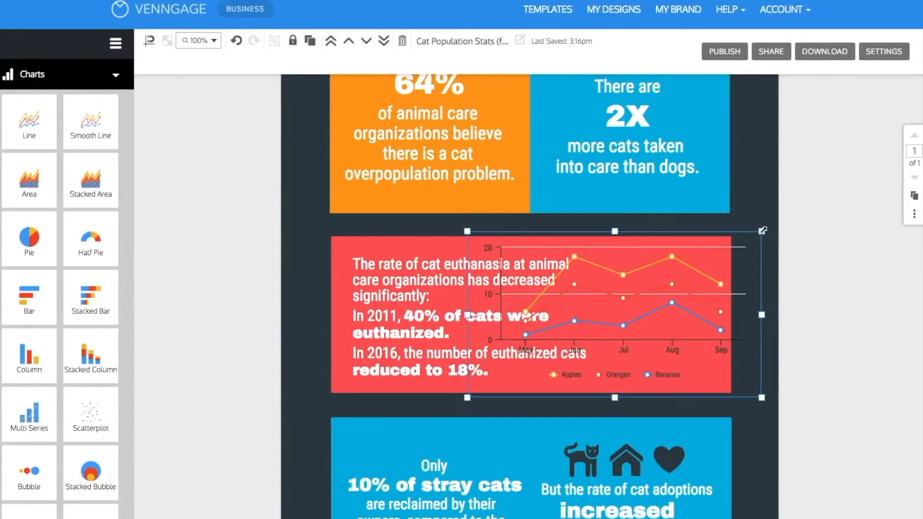
drag(467, 328, 594, 328)
drag(727, 356, 703, 338)
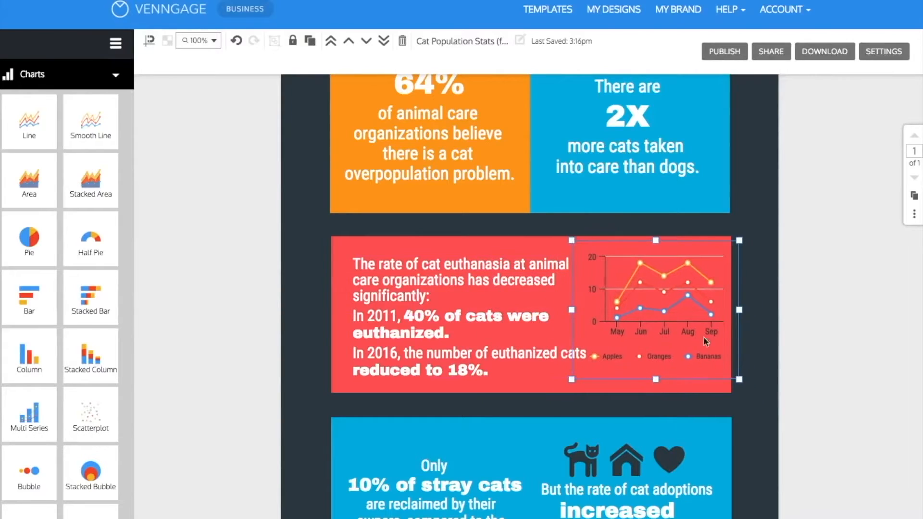
drag(740, 380, 710, 358)
drag(669, 303, 682, 325)
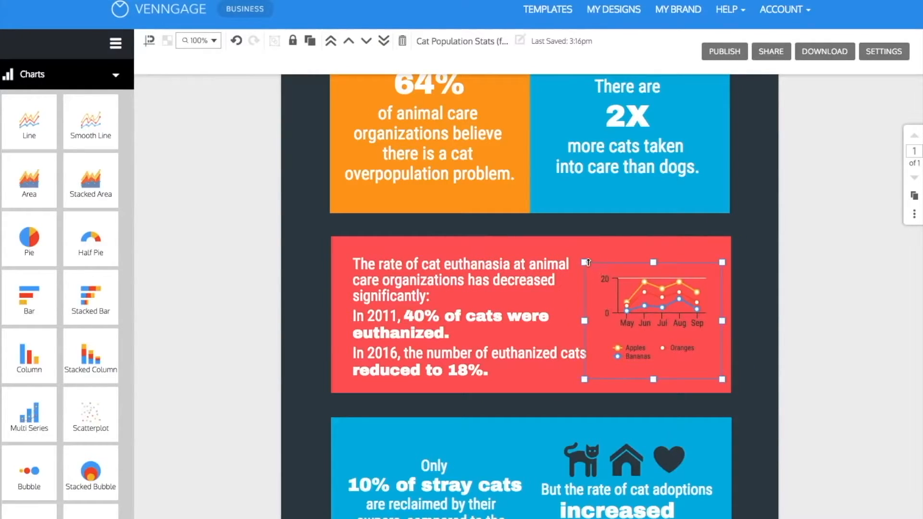
drag(623, 303, 623, 296)
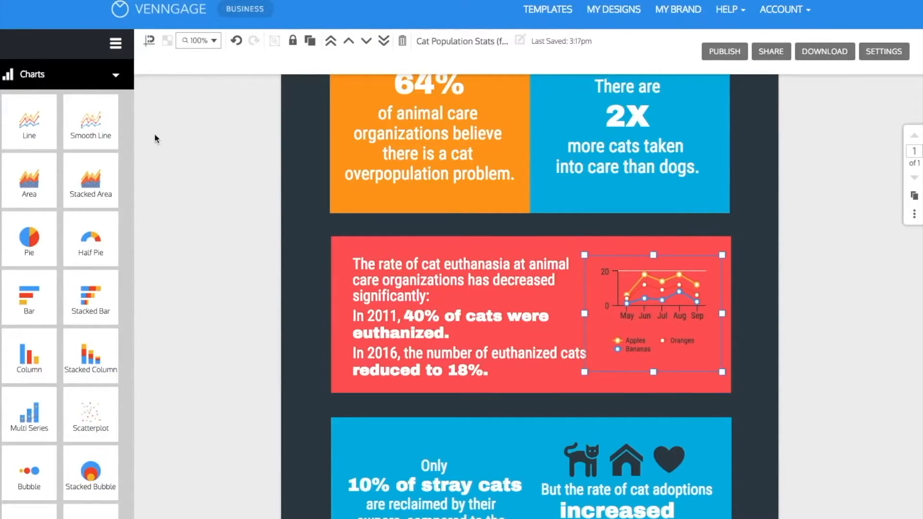
Add a square shape covering the red block beside the euthanasia text and move it backward behind the line chart.
click(115, 75)
click(73, 136)
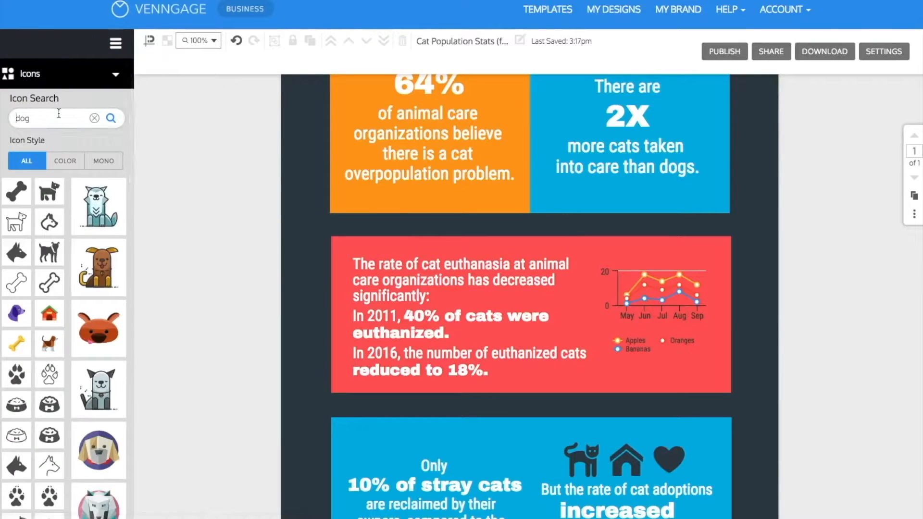
click(41, 167)
drag(16, 126, 588, 396)
drag(731, 314, 732, 313)
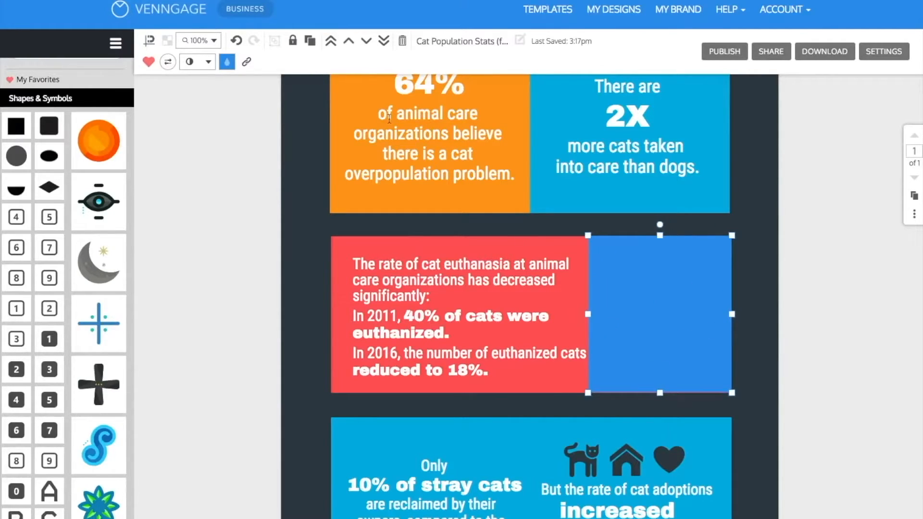
click(366, 41)
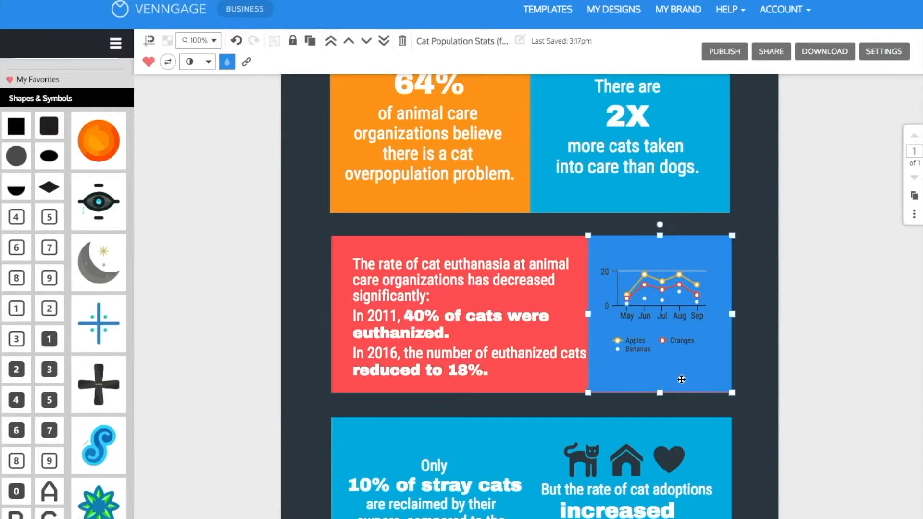
click(776, 376)
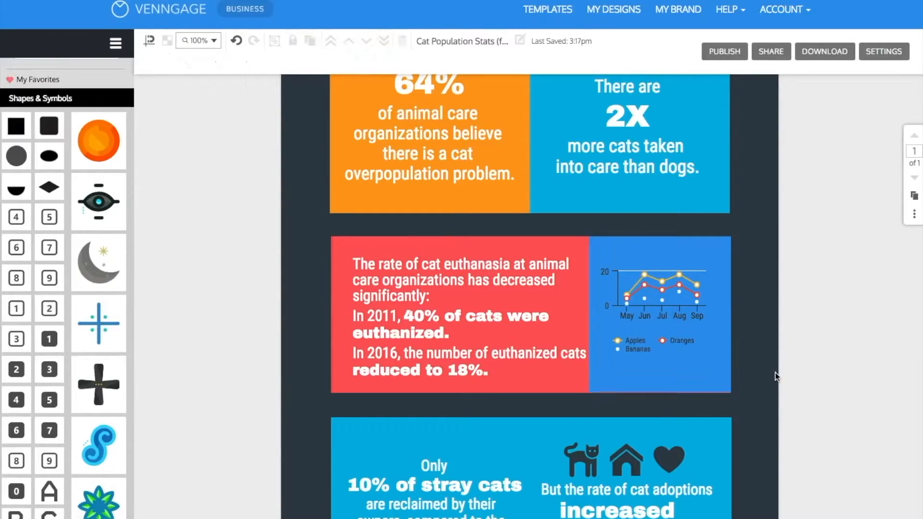
Open the line chart's data and clear the Oranges and Bananas columns and the Jul, Aug and Sep rows.
double_click(688, 314)
drag(710, 296, 817, 335)
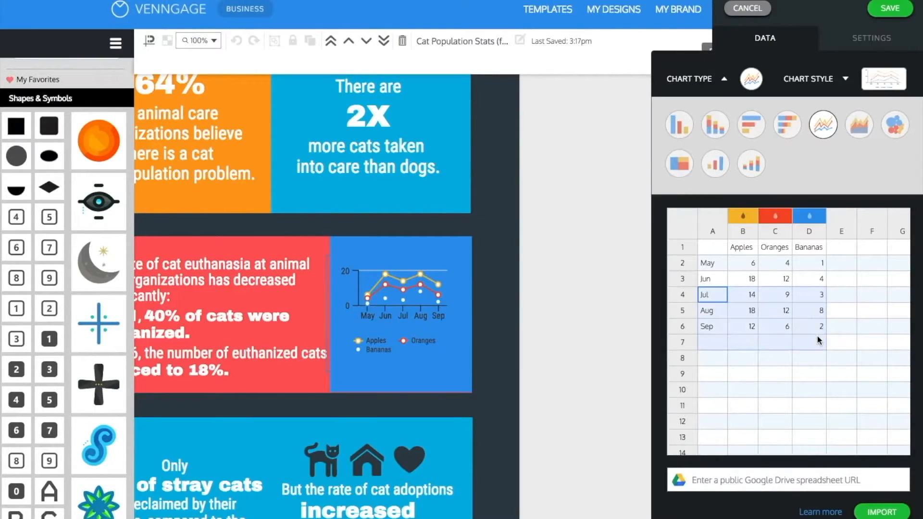
key(Delete)
drag(777, 254, 814, 291)
key(Delete)
Name the remaining data series "% Cats Euthanized" and enter 40 for 2011 and 18 for 2016.
click(711, 263)
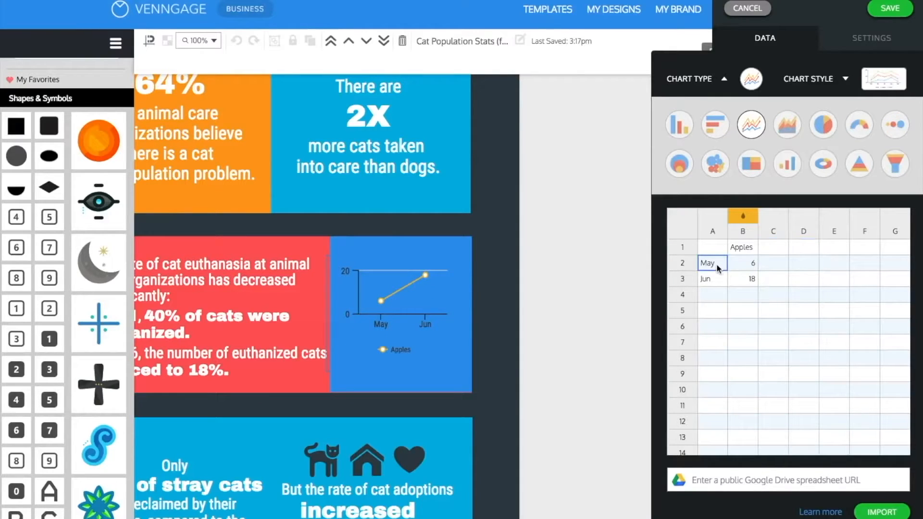
text(% Cats Euthanized)
click(782, 289)
click(774, 264)
text(40)
click(785, 331)
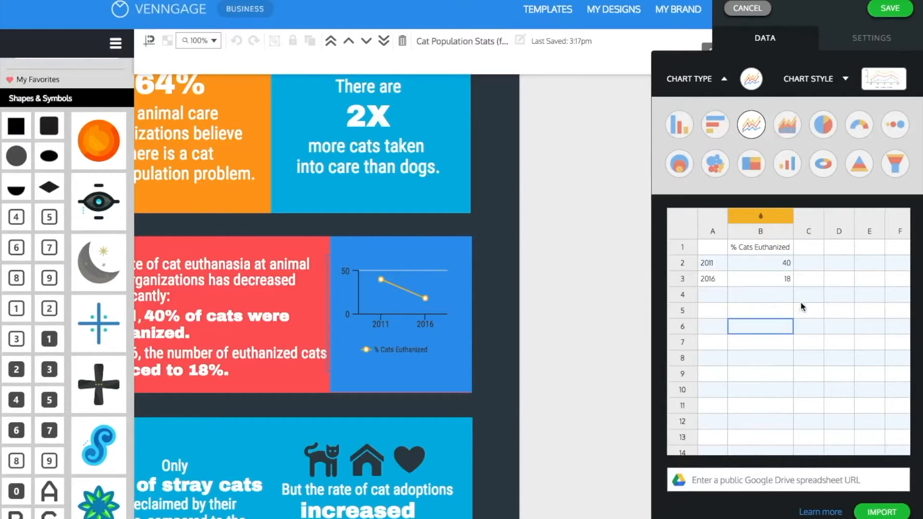
Set the font color of the line chart's x-axis labels to white.
click(847, 50)
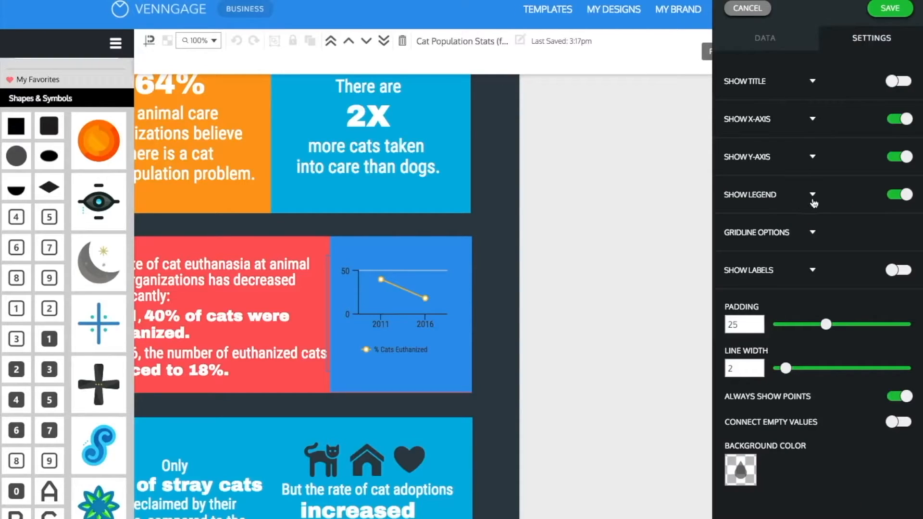
click(777, 125)
click(753, 279)
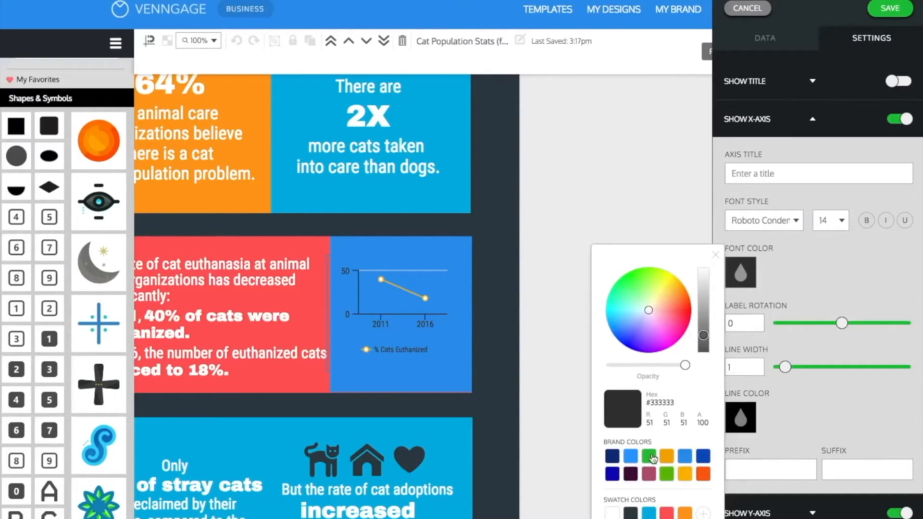
click(747, 307)
scroll(743, 414, down, 2)
scroll(745, 412, up, 1)
click(814, 88)
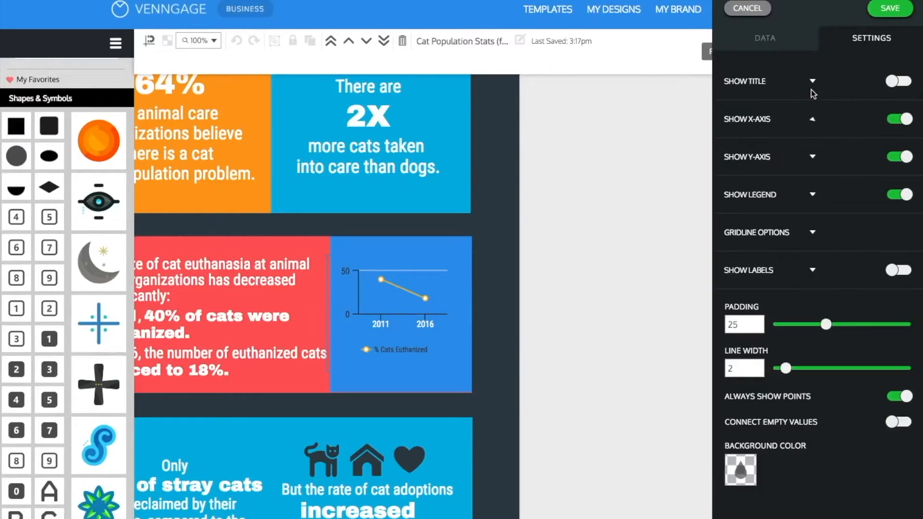
Make the line chart's y-axis labels white with font size 15.
click(813, 159)
click(752, 320)
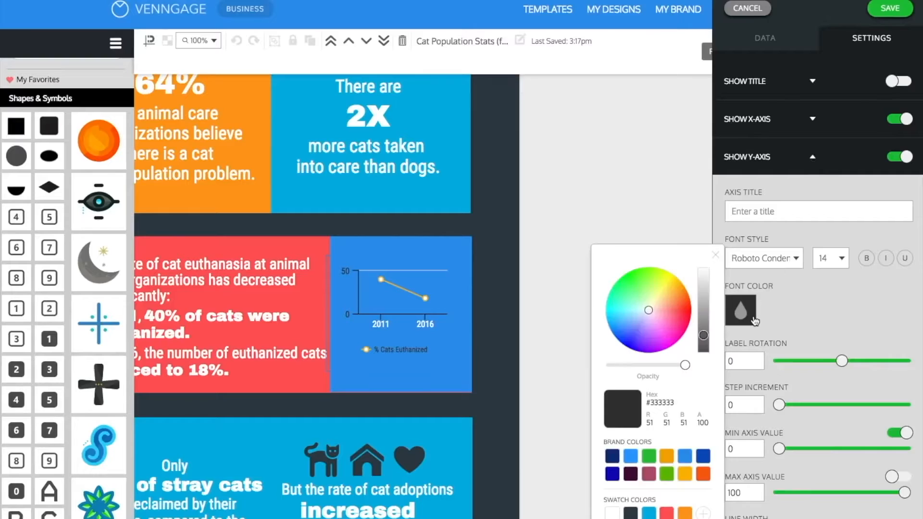
click(793, 316)
click(831, 258)
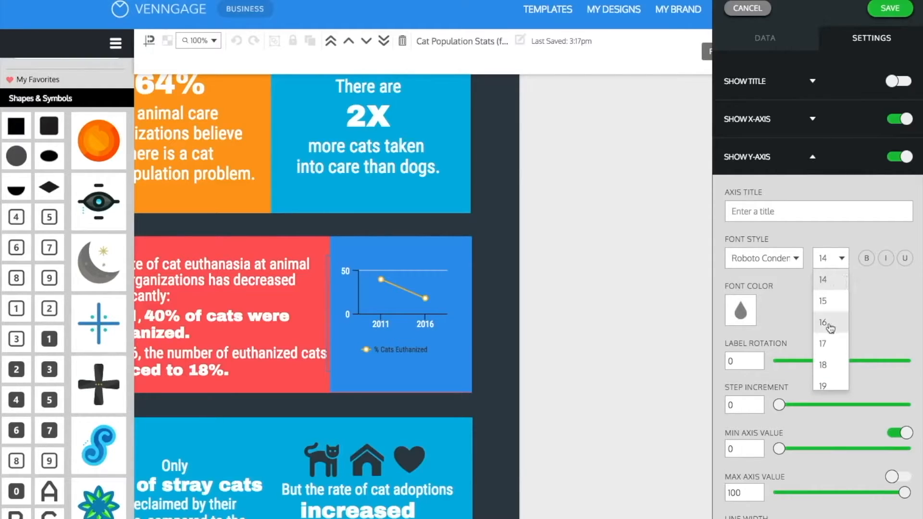
click(830, 303)
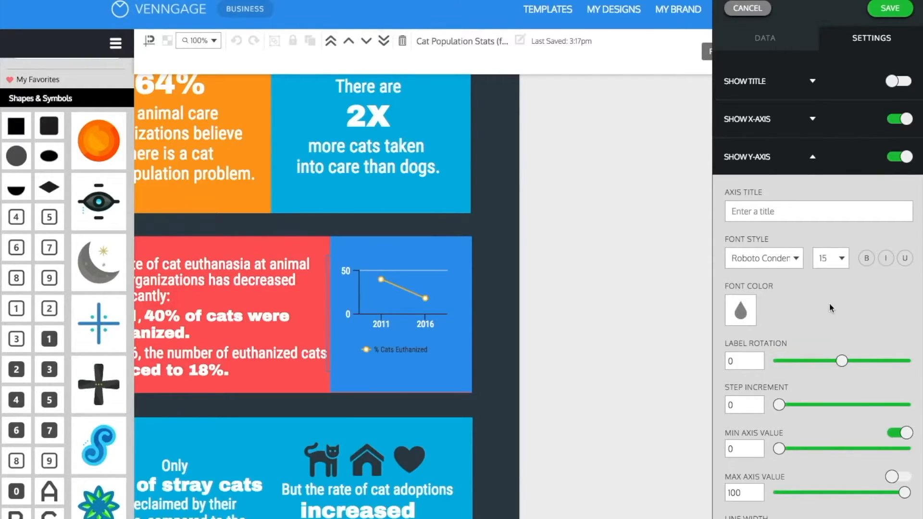
click(812, 157)
Finish the line chart's styling with size 15 x-axis labels, white legend text and a line width of 4, and save the chart.
click(813, 119)
click(825, 221)
click(826, 264)
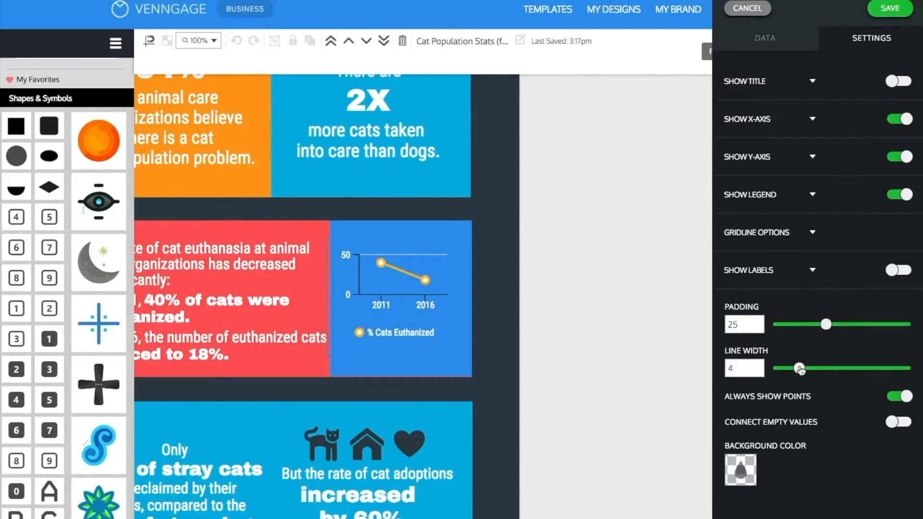
click(899, 14)
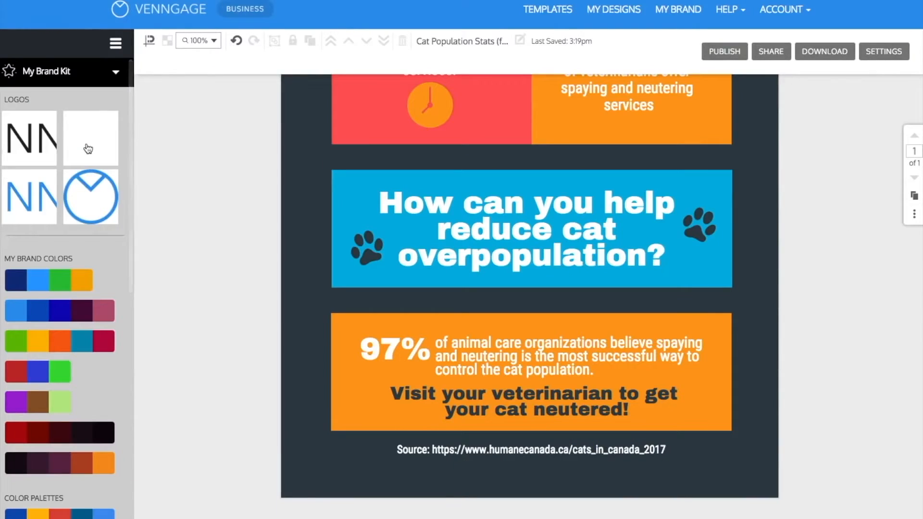
click(88, 149)
drag(426, 243, 512, 475)
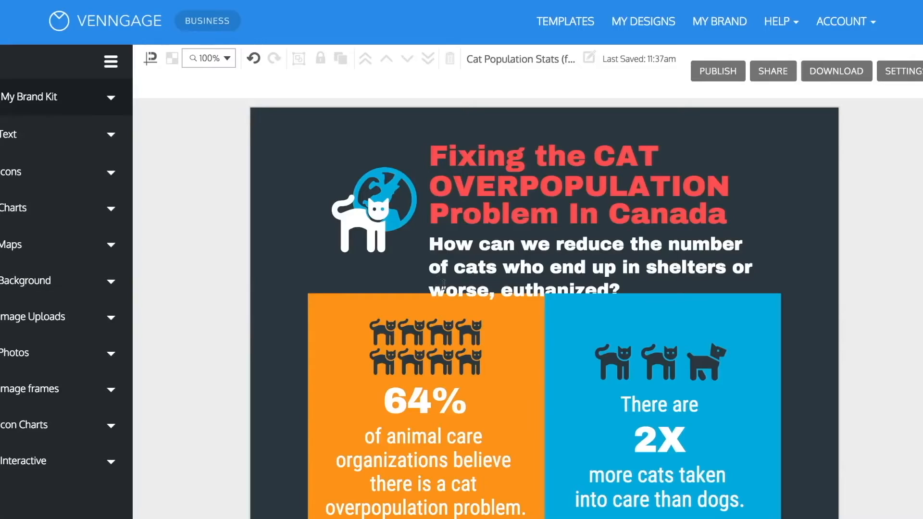
Change the font of the subtitle under the main title to Roboto Condensed.
click(457, 281)
drag(631, 291, 413, 246)
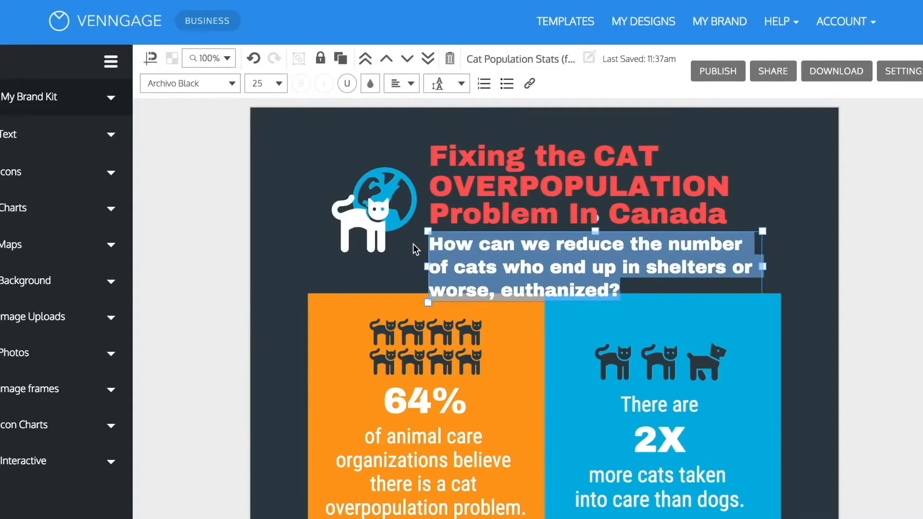
click(223, 86)
scroll(196, 200, down, 15)
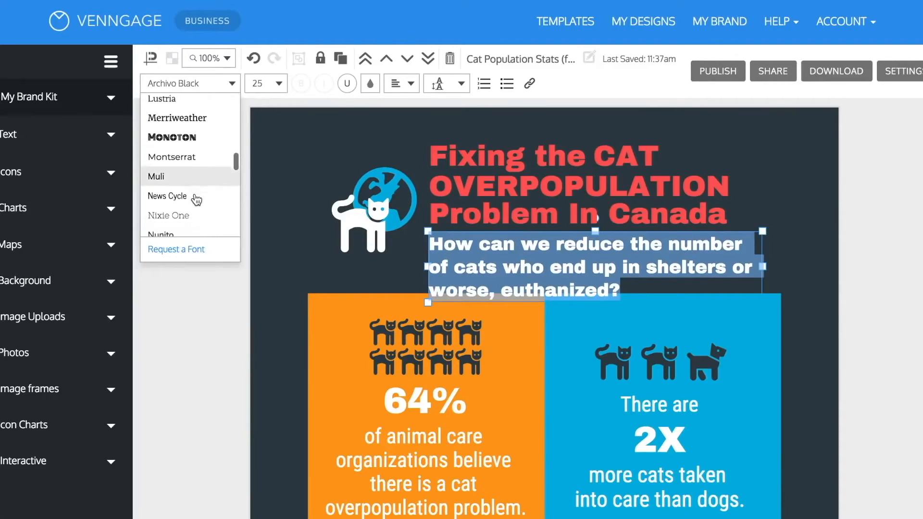
scroll(196, 200, up, 5)
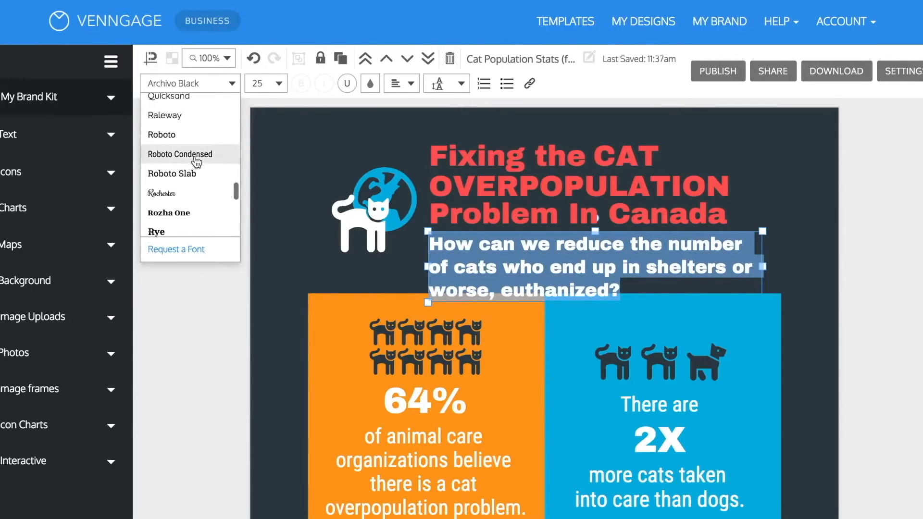
click(196, 152)
click(201, 320)
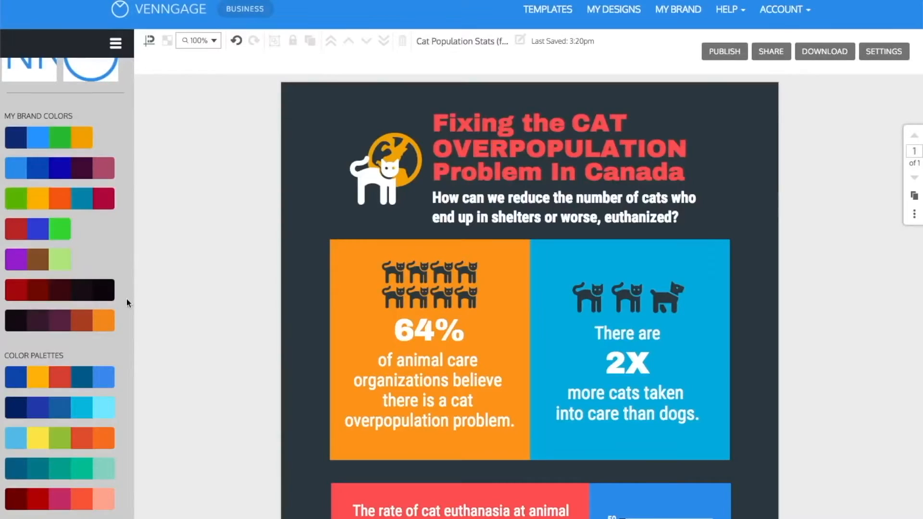
Apply the ready-made teal and green color palette to the whole infographic.
scroll(165, 312, down, 10)
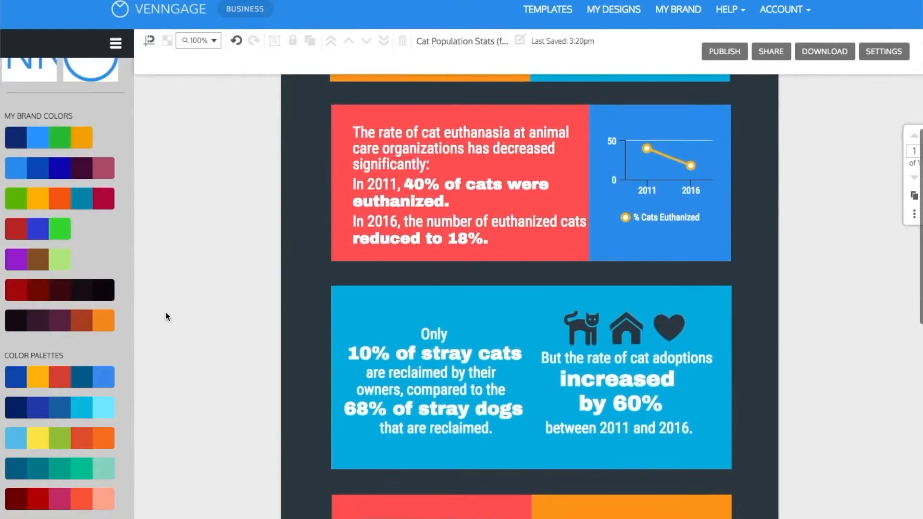
scroll(166, 313, up, 6)
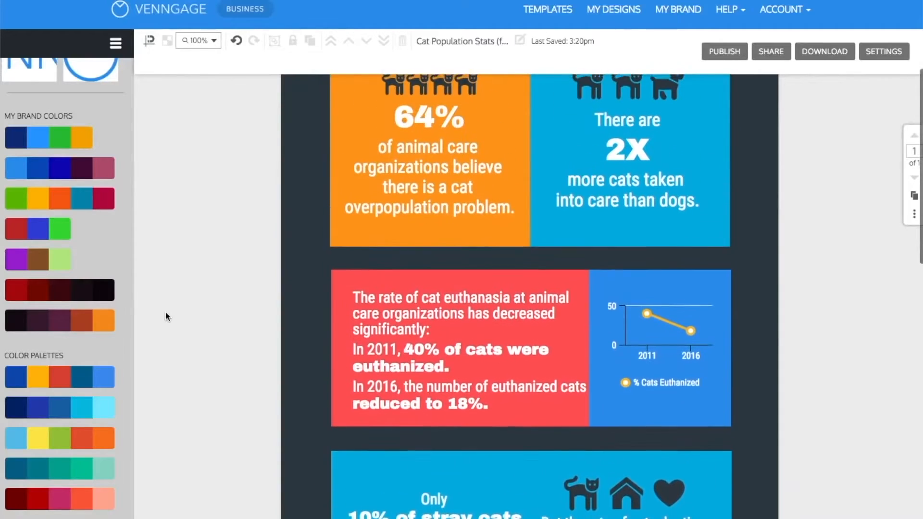
click(68, 475)
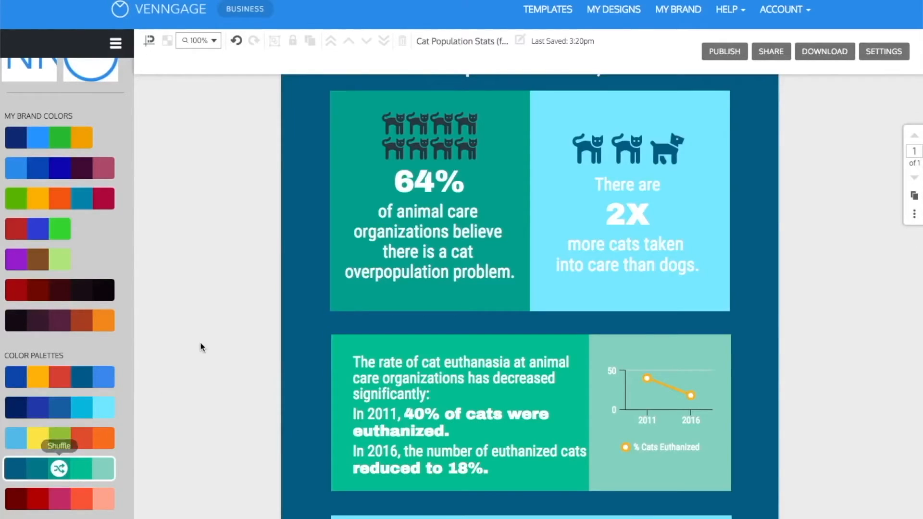
scroll(200, 343, up, 3)
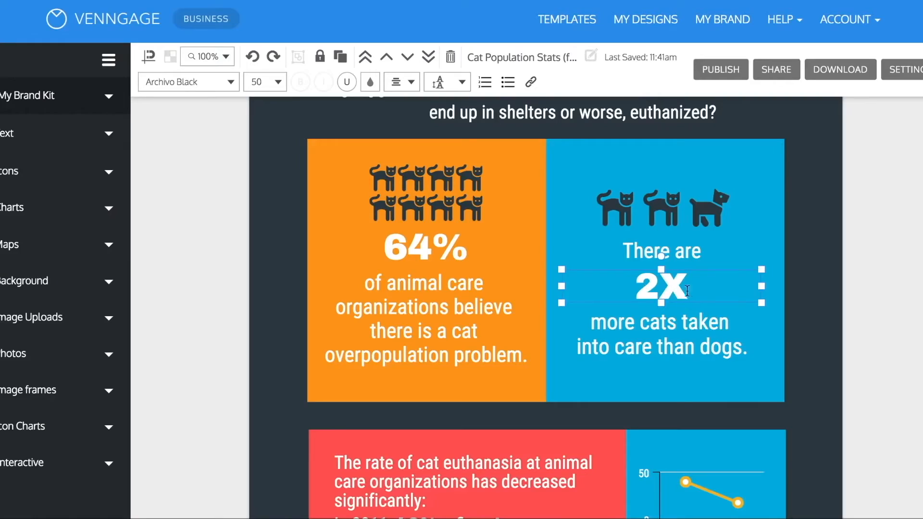
Recolor the "2X" text in the cats-versus-dogs block to the dark slate swatch color.
click(370, 83)
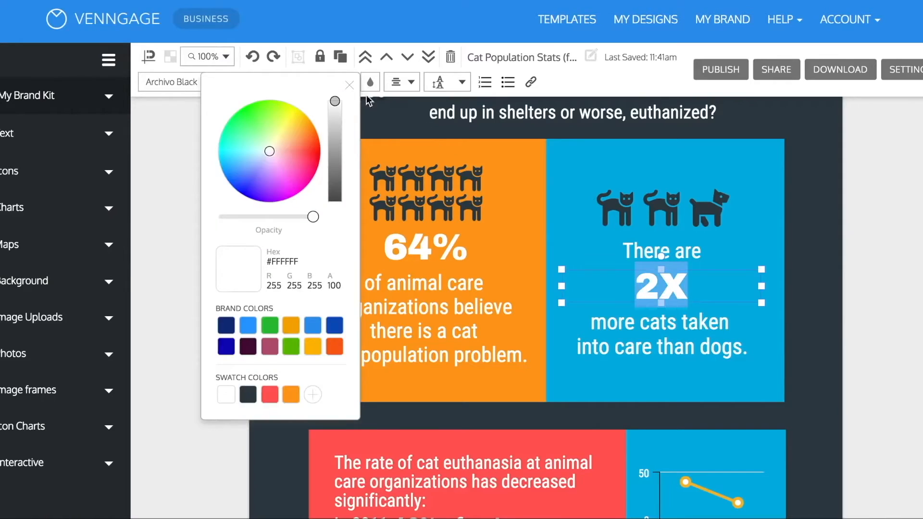
click(869, 327)
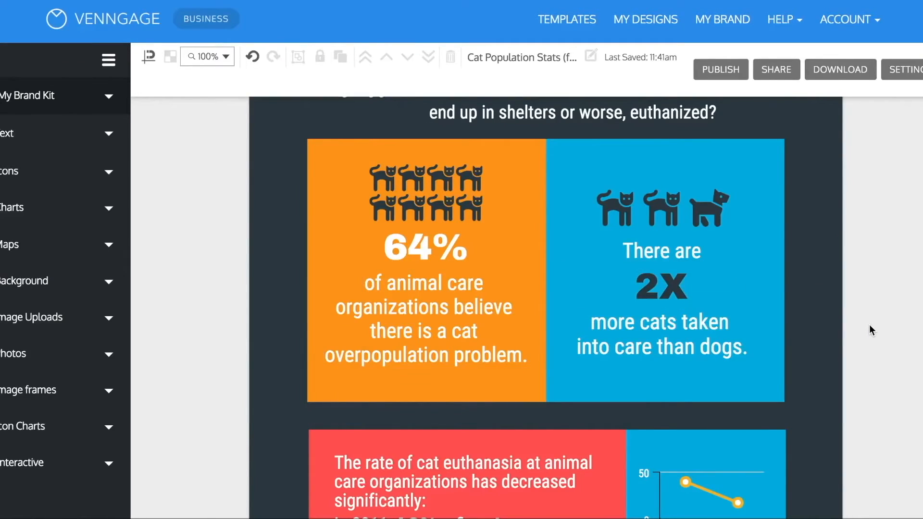
scroll(869, 327, down, 10)
click(778, 236)
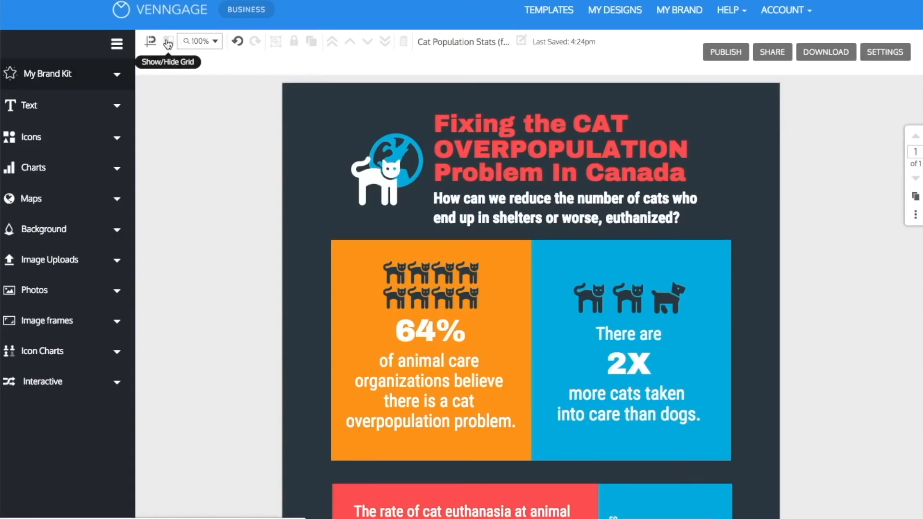
Show the grid over the infographic and check how its blocks, icons and text align.
click(168, 43)
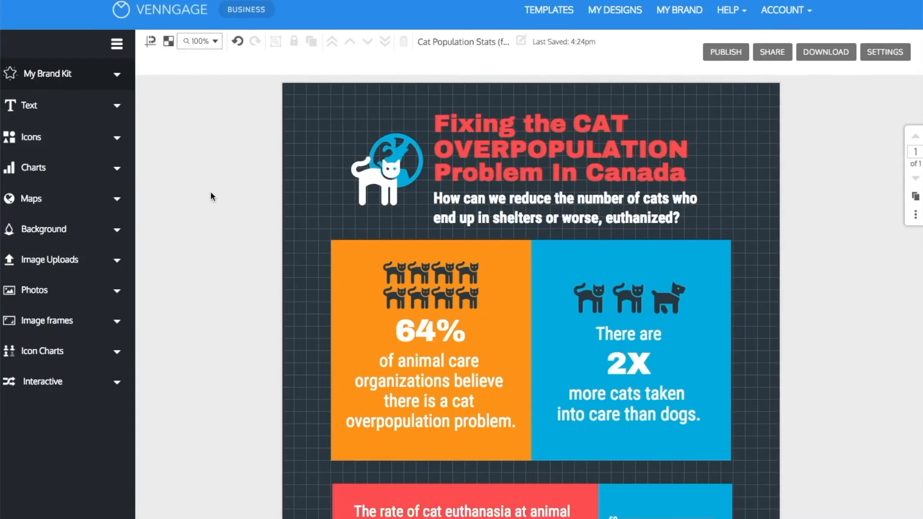
scroll(210, 192, down, 3)
scroll(211, 194, up, 3)
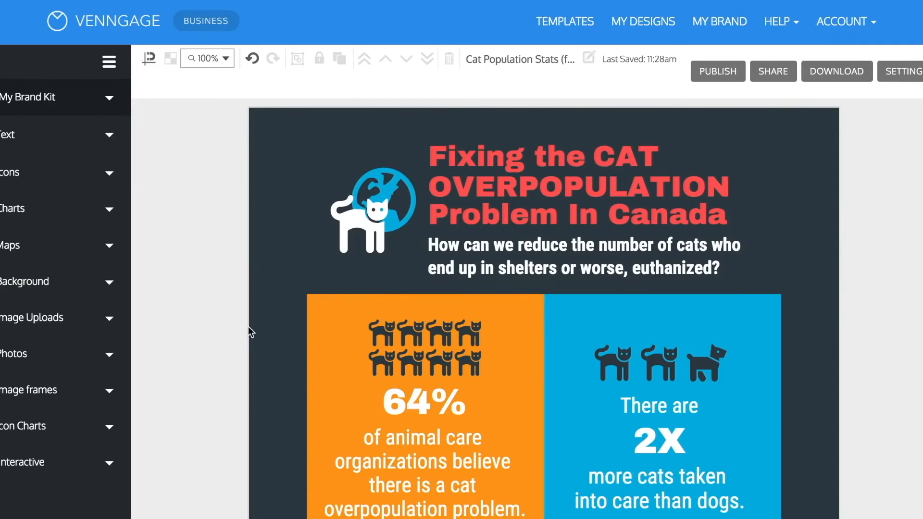
Review the whole infographic from the title down to the source line, checking every block's text, icons and chart.
scroll(248, 327, down, 6)
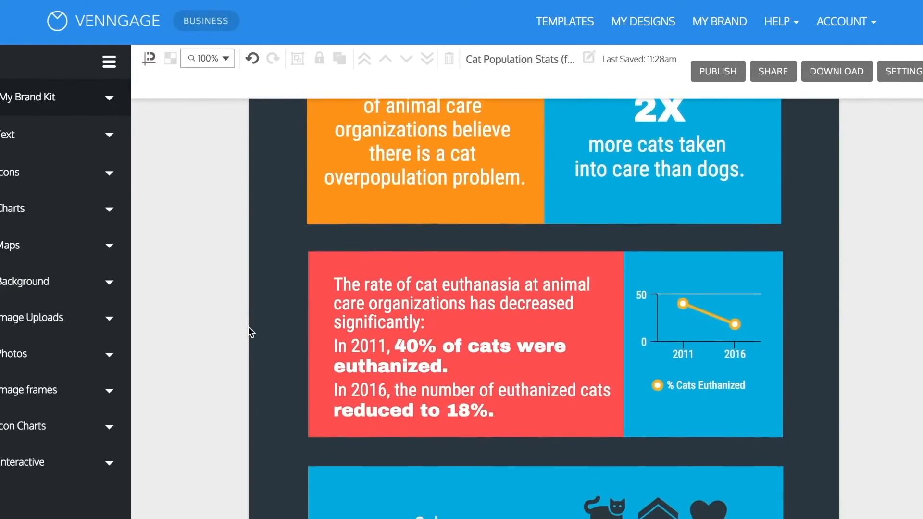
scroll(248, 327, down, 5)
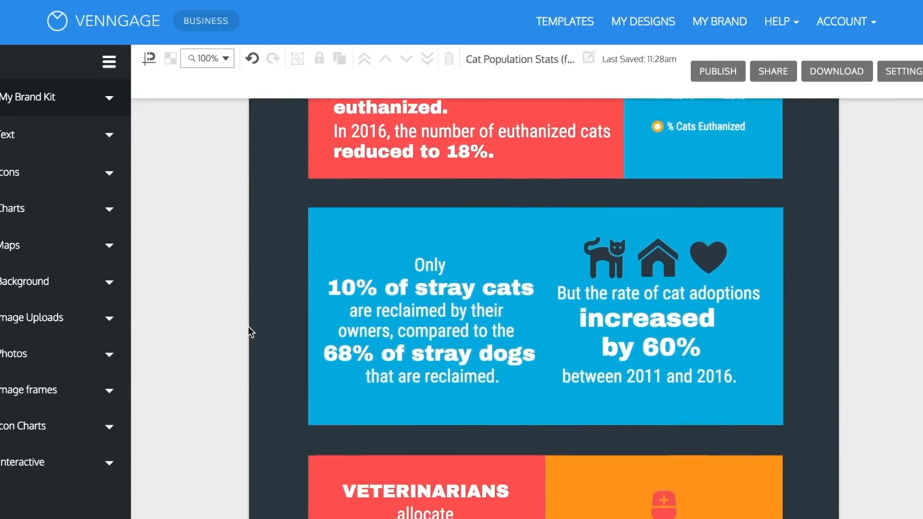
scroll(248, 327, down, 3)
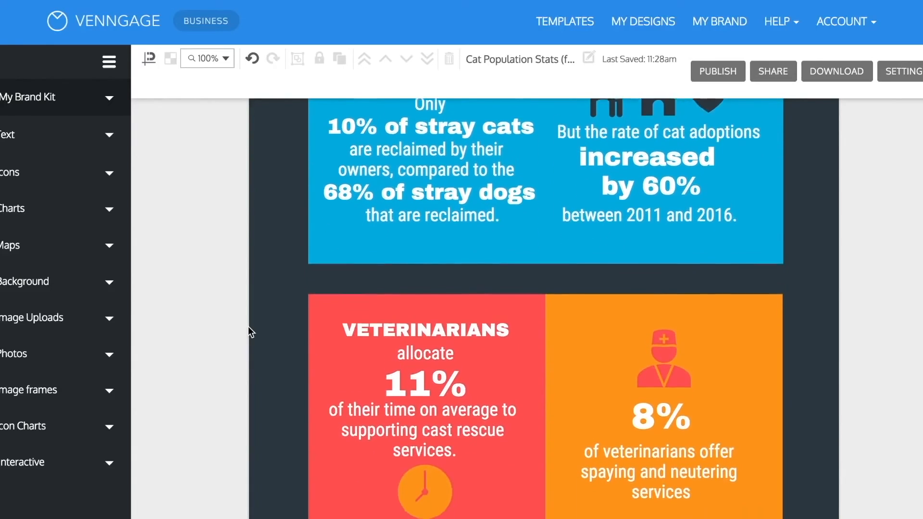
scroll(248, 327, down, 8)
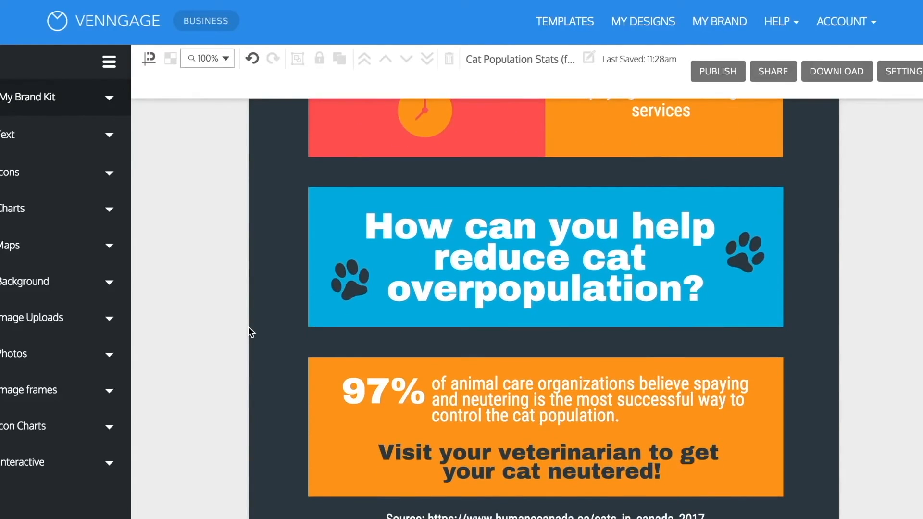
scroll(248, 327, down, 2)
scroll(248, 327, up, 9)
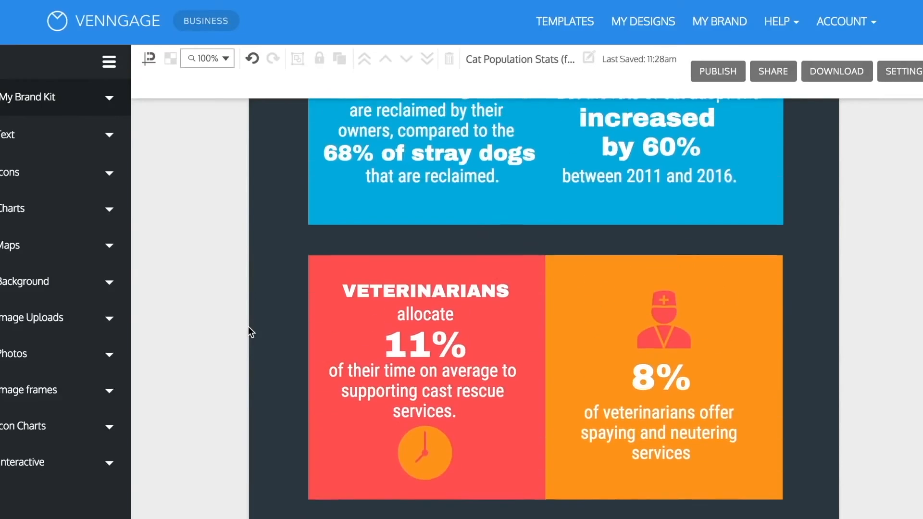
scroll(248, 326, up, 15)
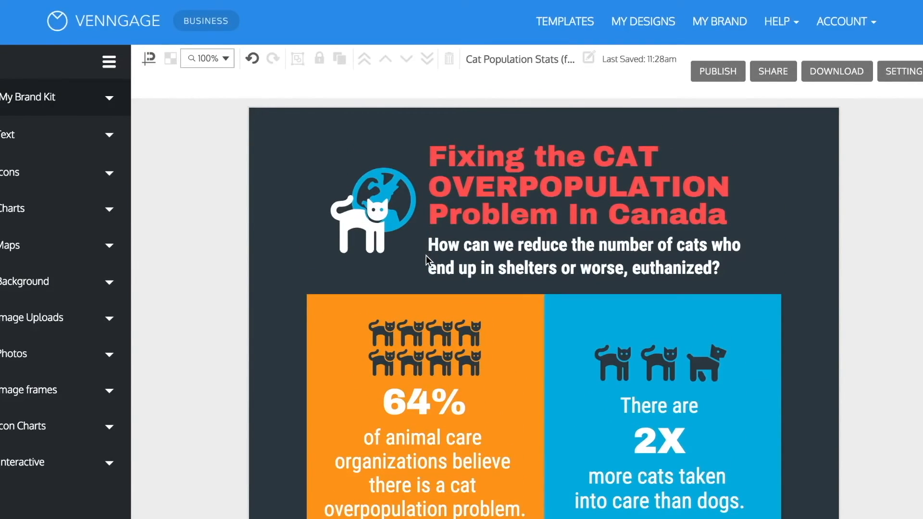
scroll(270, 349, down, 8)
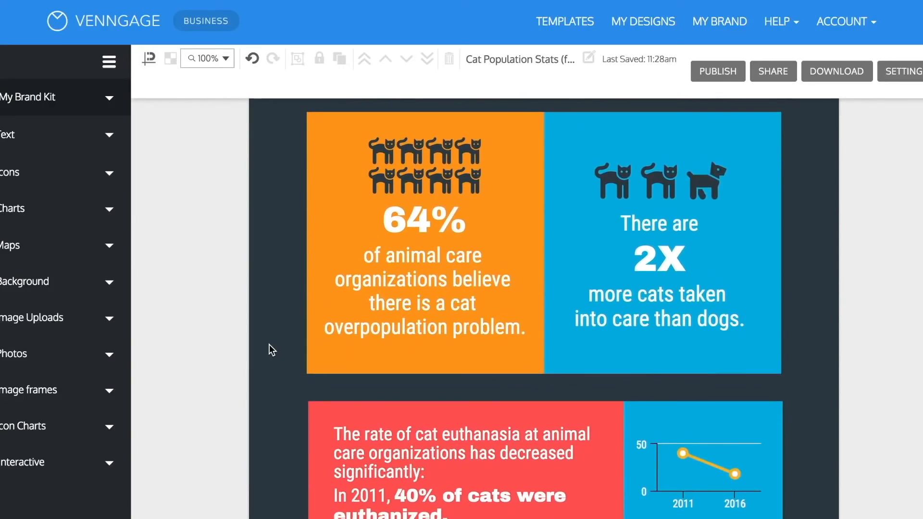
scroll(269, 344, down, 2)
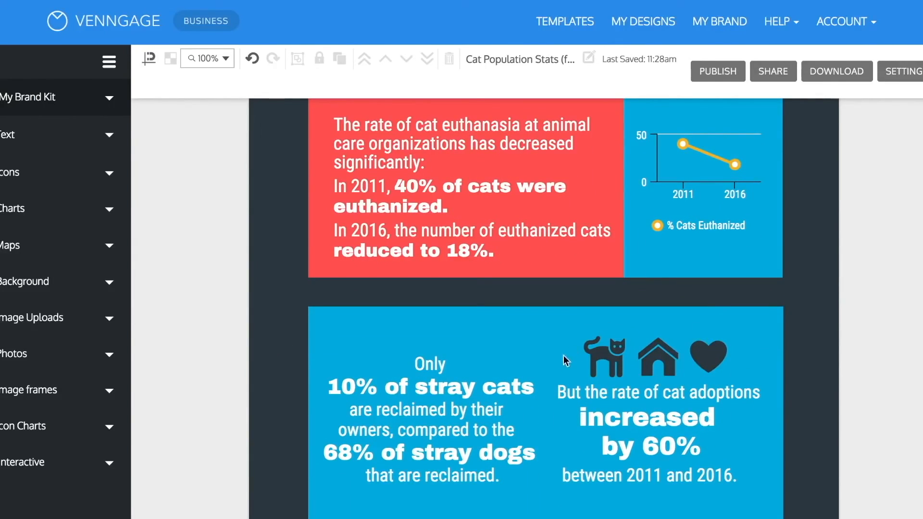
scroll(767, 343, down, 6)
scroll(767, 343, up, 12)
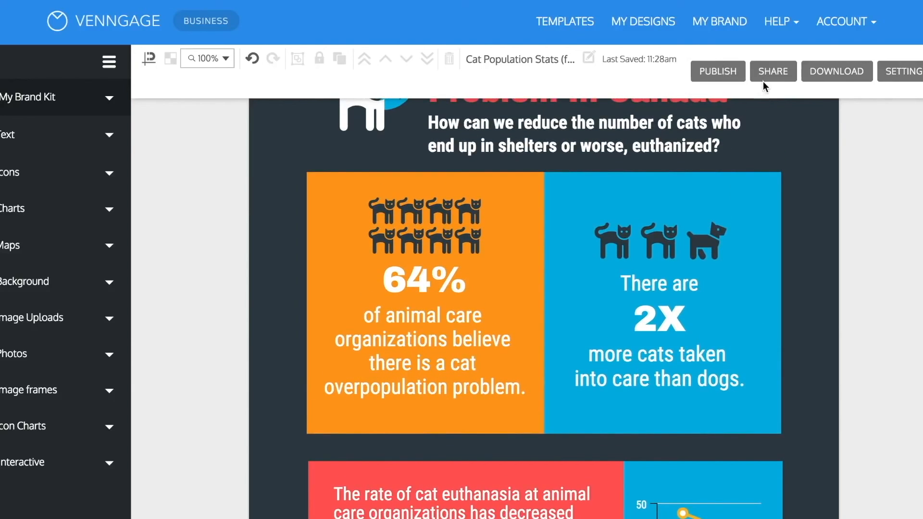
Check which export formats are offered for downloading the infographic.
click(830, 78)
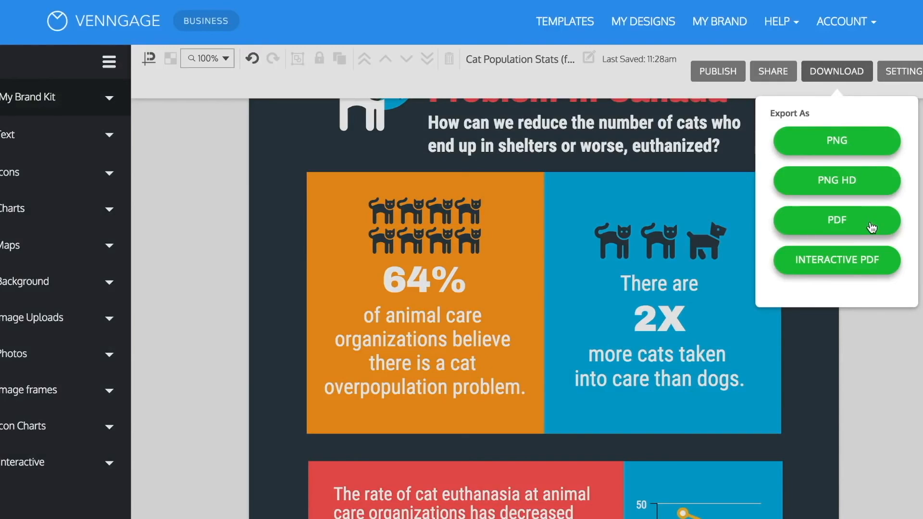
click(889, 310)
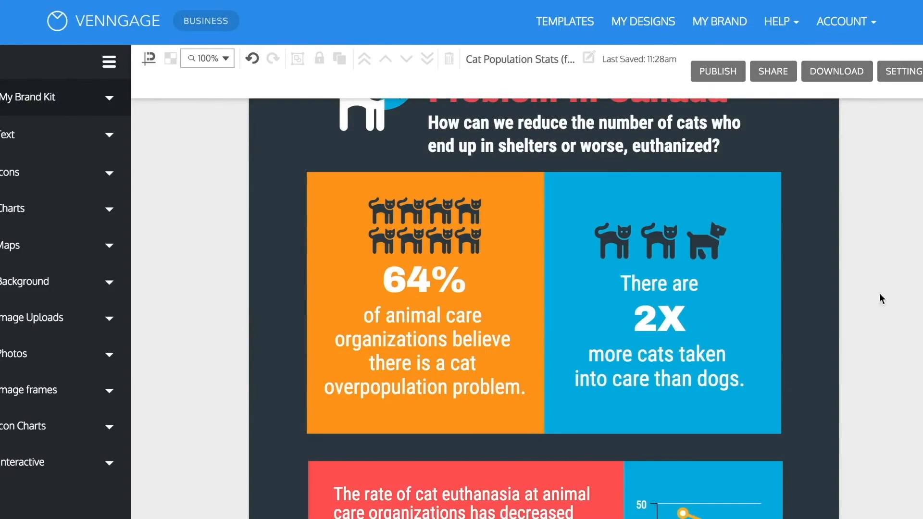
scroll(855, 241, up, 3)
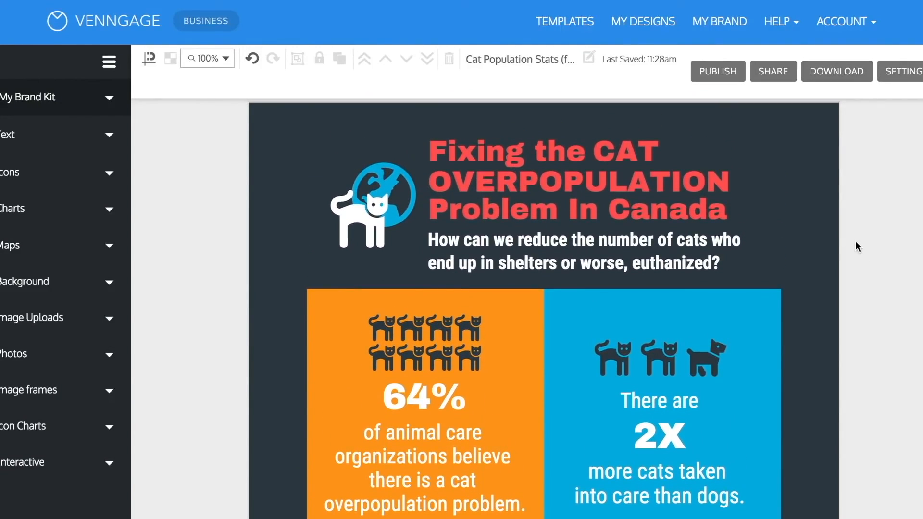